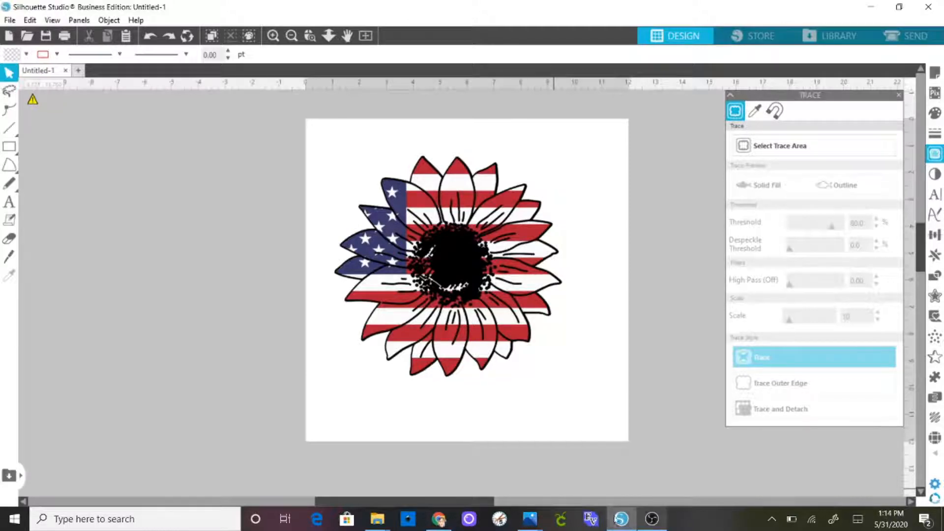
Step: Look at the reference design "freesom lies in being bold.png" in Photos, then put its window away
{"action": "mouse_move", "coordinate": [528, 525]}
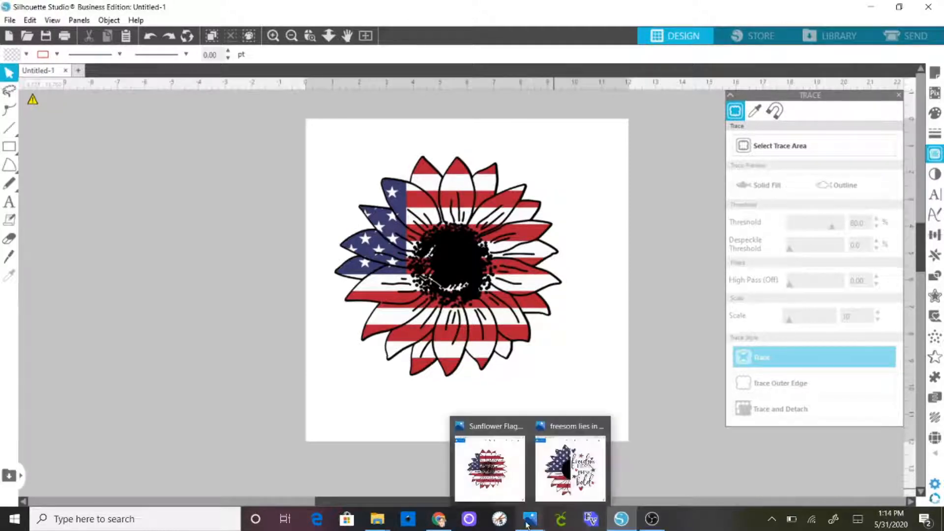
{"action": "left_click", "coordinate": [541, 492]}
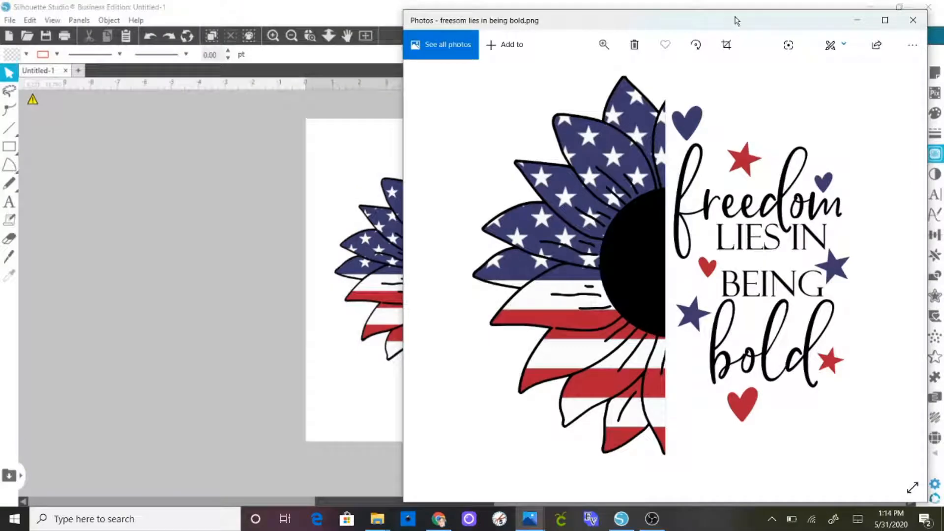
{"action": "left_click_drag", "start_coordinate": [678, 23], "coordinate": [558, 23]}
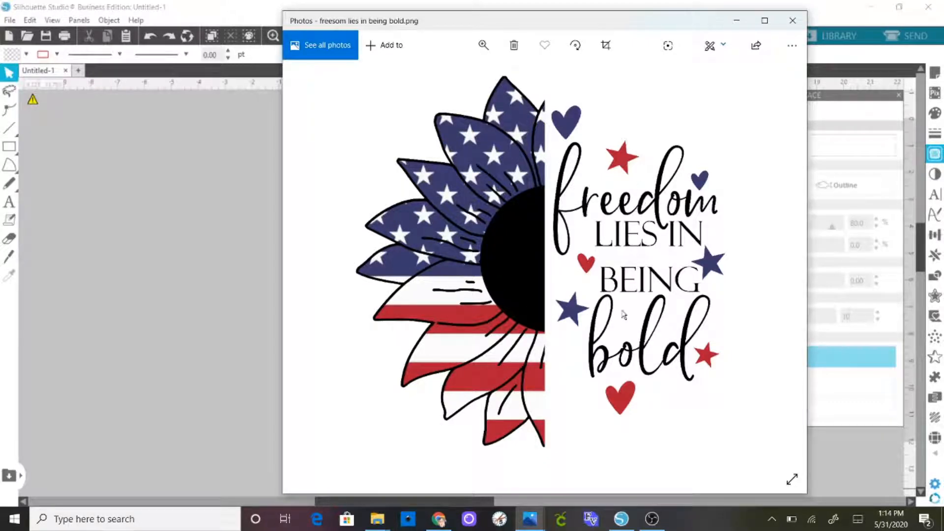
{"action": "left_click", "coordinate": [736, 24]}
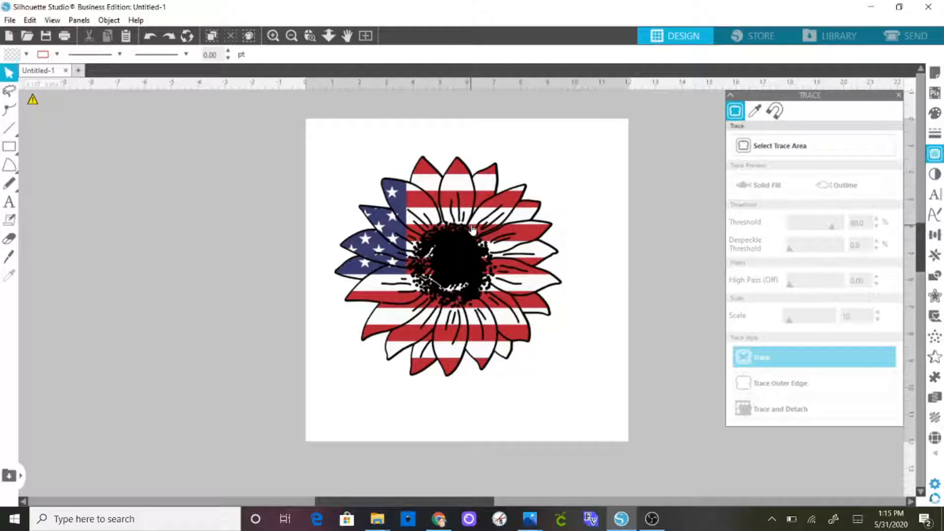
Step: Scale the flag sunflower to a width of 10 inches and shift it slightly toward the page's left edge
{"action": "left_click", "coordinate": [464, 204]}
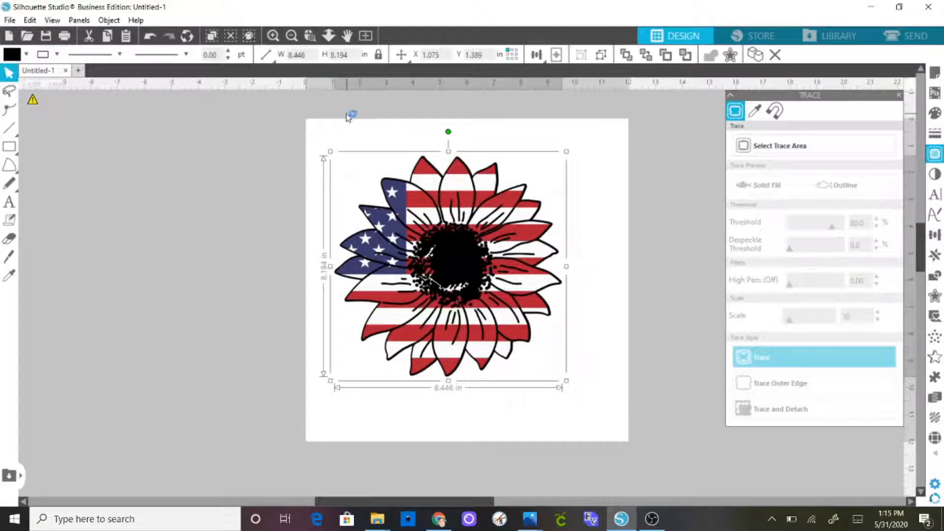
{"action": "left_click", "coordinate": [309, 54]}
{"action": "left_click_drag", "start_coordinate": [305, 55], "coordinate": [287, 56]}
{"action": "type", "text": "10"}
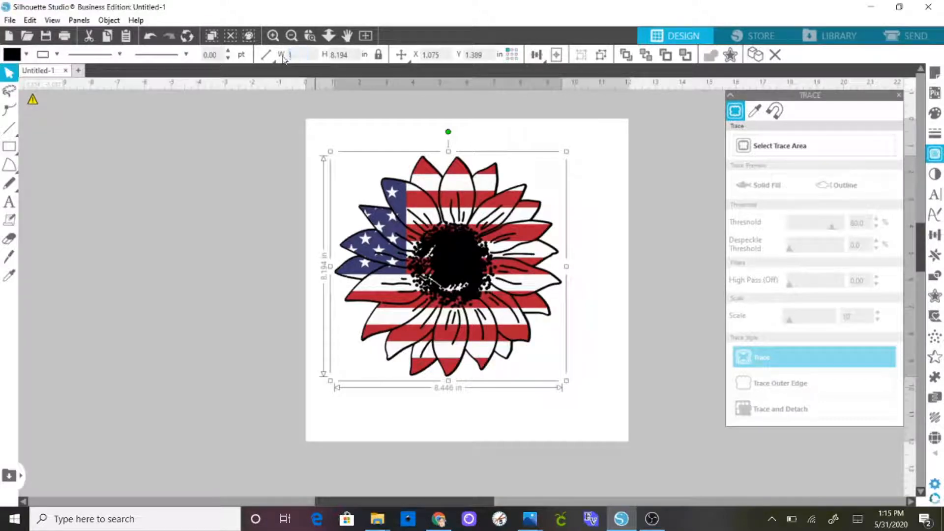
{"action": "key", "text": "Return"}
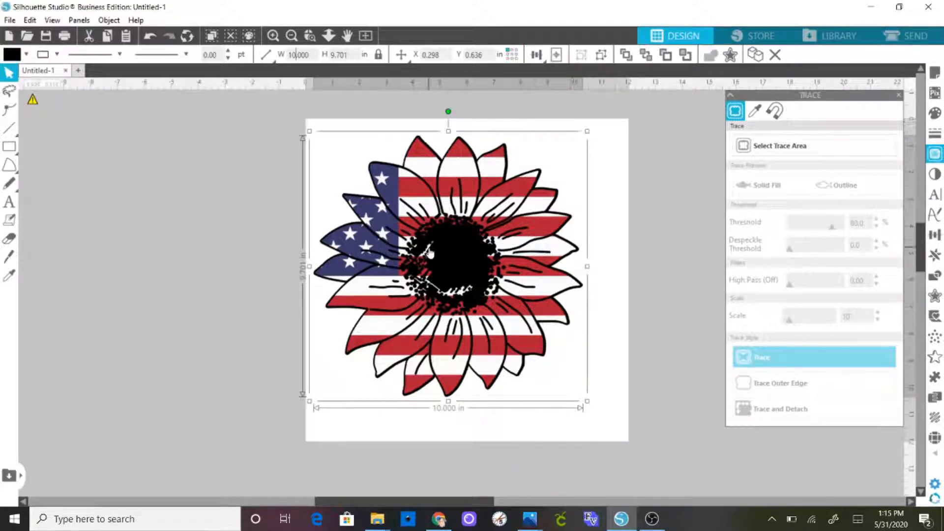
{"action": "left_click_drag", "start_coordinate": [427, 250], "coordinate": [422, 252]}
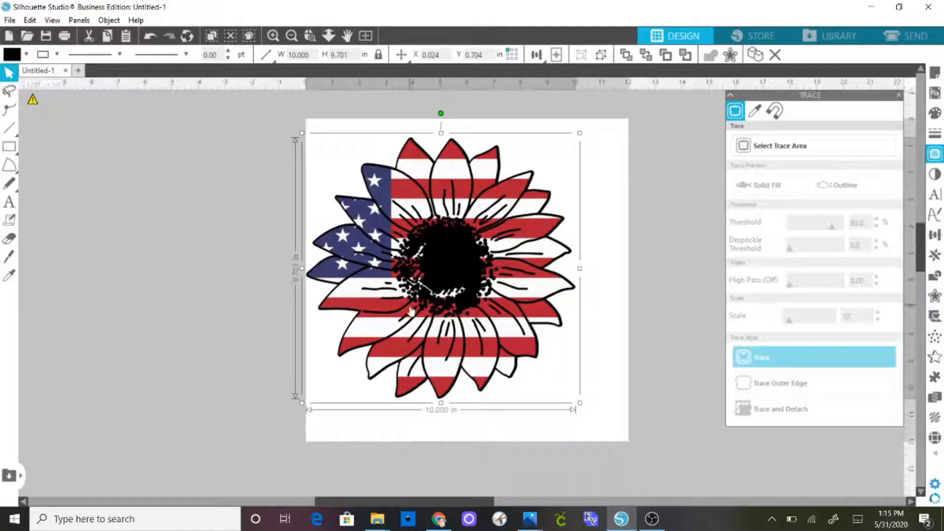
Step: Cut the sunflower vertically through its centre from top to bottom with the Knife tool, using a straight outline cut
{"action": "left_click", "coordinate": [9, 259]}
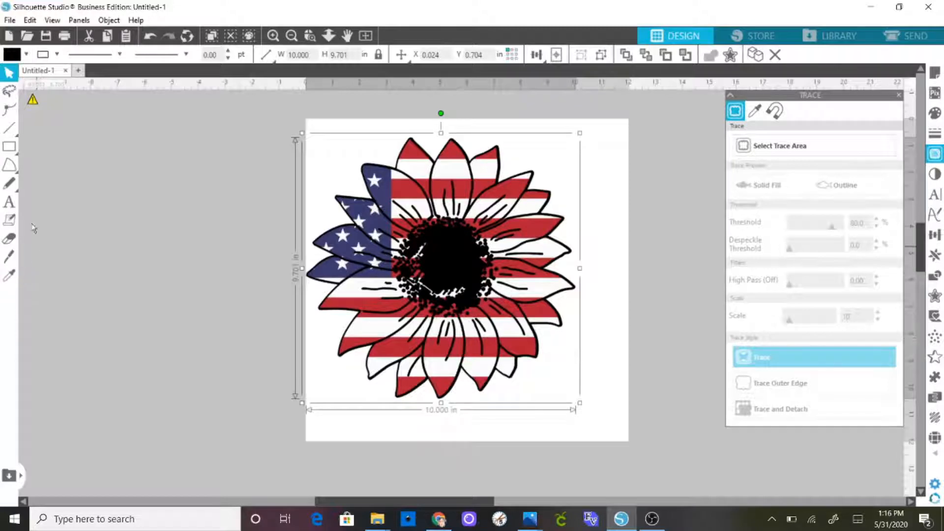
{"action": "left_click", "coordinate": [8, 257]}
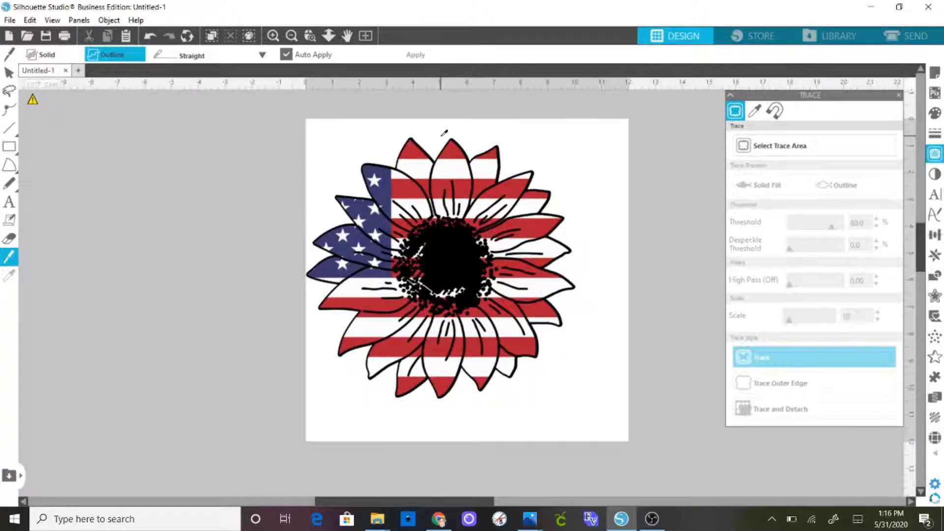
{"action": "mouse_move", "coordinate": [430, 138]}
{"action": "left_mouse_down"}
{"action": "mouse_move", "coordinate": [422, 201]}
{"action": "mouse_move", "coordinate": [407, 431]}
{"action": "left_mouse_up"}
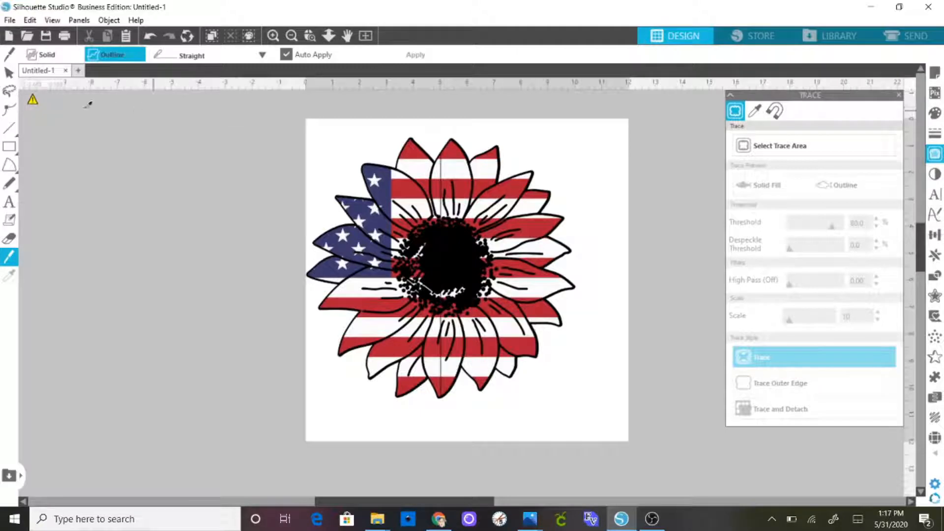
{"action": "left_click", "coordinate": [9, 75]}
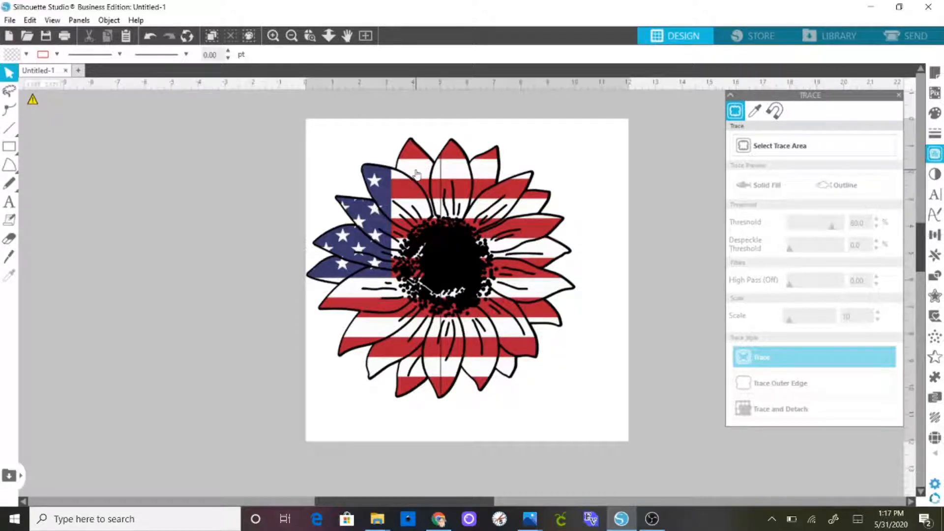
Step: Try to pull individual petal pieces away from the cut line and undo these moves
{"action": "left_click_drag", "start_coordinate": [417, 174], "coordinate": [463, 165]}
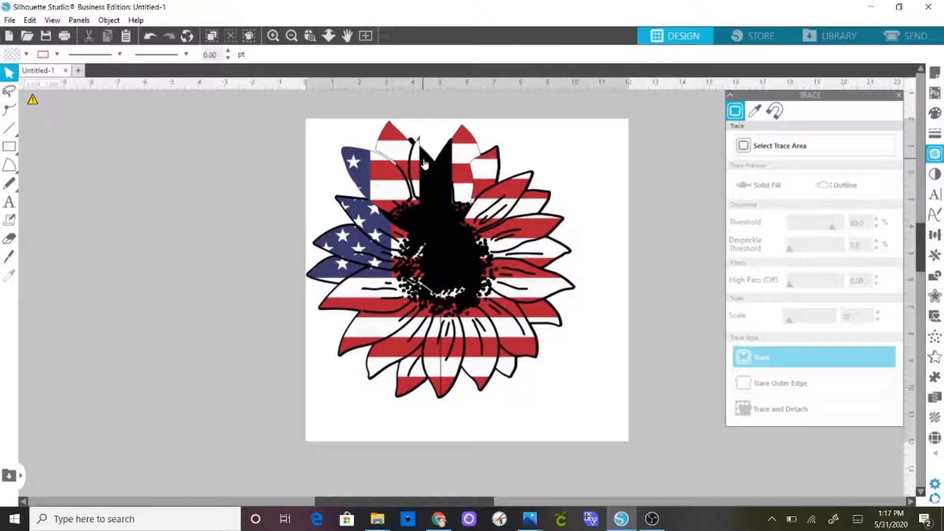
{"action": "left_click", "coordinate": [150, 36]}
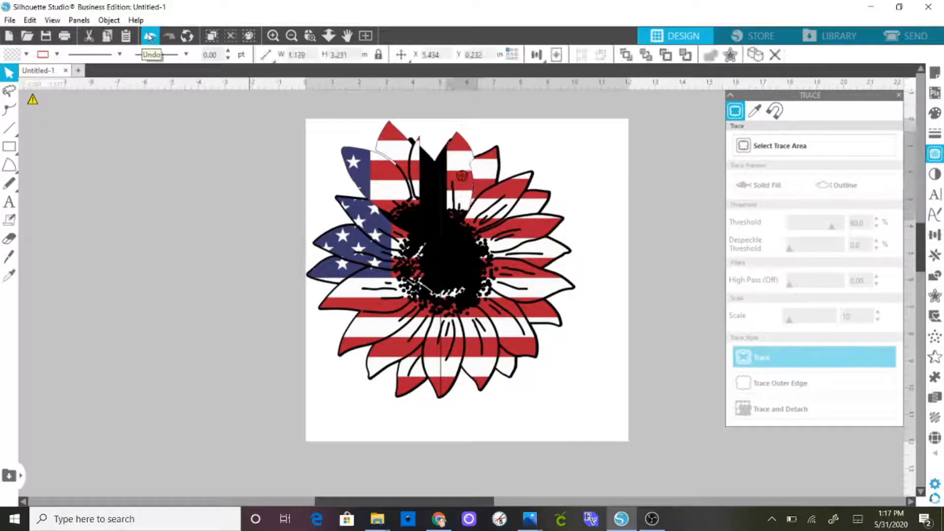
{"action": "left_click", "coordinate": [150, 36]}
{"action": "left_click", "coordinate": [150, 36]}
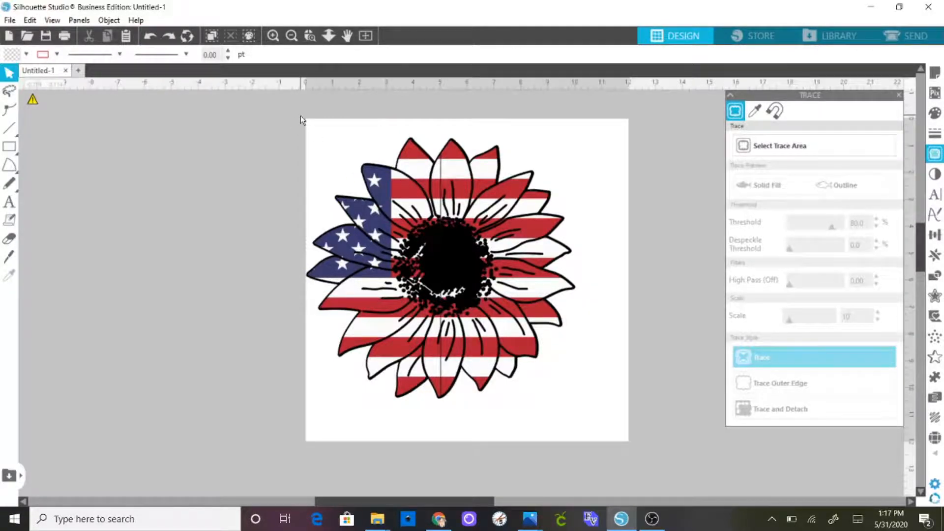
Step: Select all pieces of the sunflower's left half together and move them away from the right half
{"action": "left_click", "coordinate": [347, 170]}
{"action": "left_click_drag", "start_coordinate": [390, 392], "coordinate": [442, 437]}
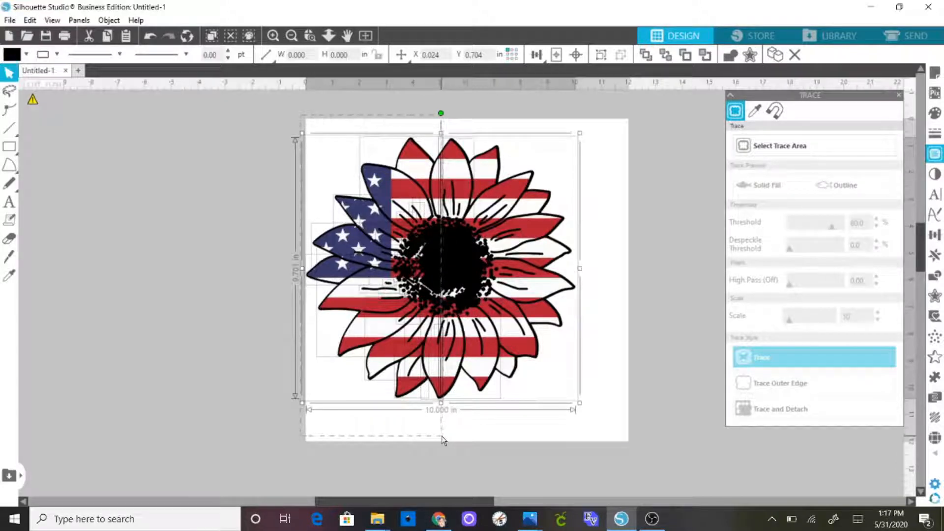
{"action": "left_click_drag", "start_coordinate": [441, 436], "coordinate": [439, 437]}
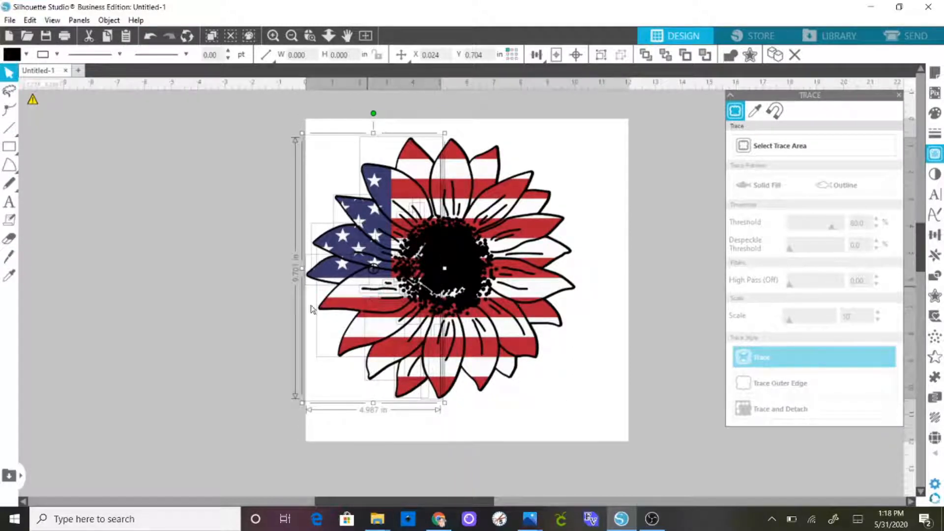
{"action": "left_click_drag", "start_coordinate": [312, 309], "coordinate": [262, 289]}
{"action": "left_click", "coordinate": [387, 401]}
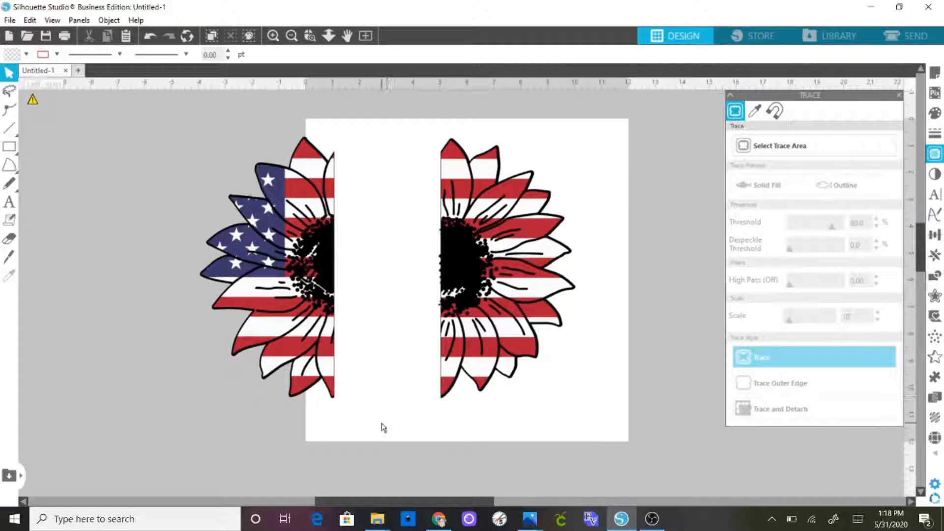
Step: Group all pieces of the sunflower's left half and move the group slightly back toward the page
{"action": "left_click_drag", "start_coordinate": [382, 422], "coordinate": [185, 126]}
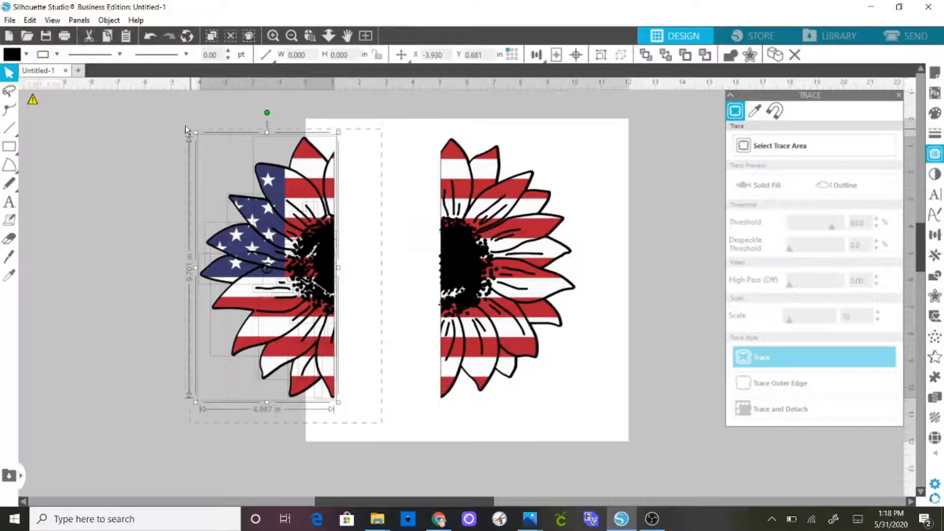
{"action": "right_click", "coordinate": [310, 197]}
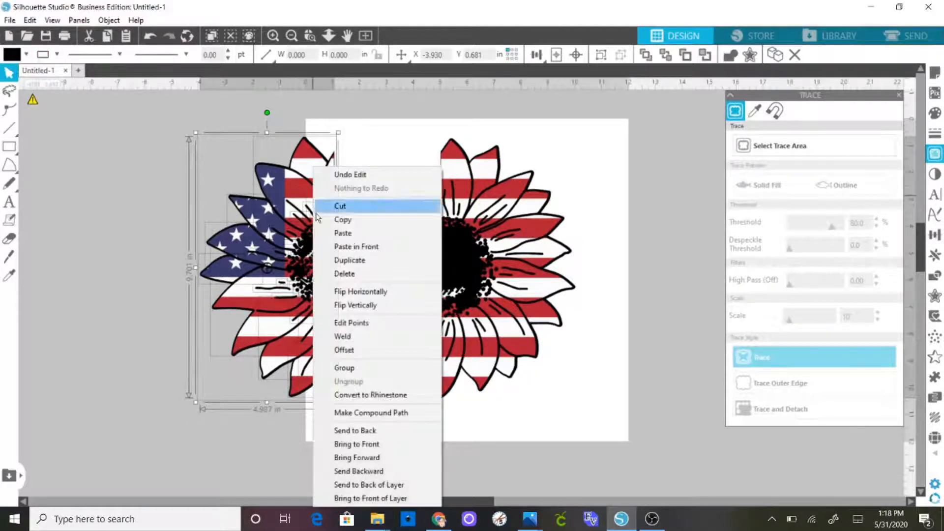
{"action": "left_click", "coordinate": [366, 371]}
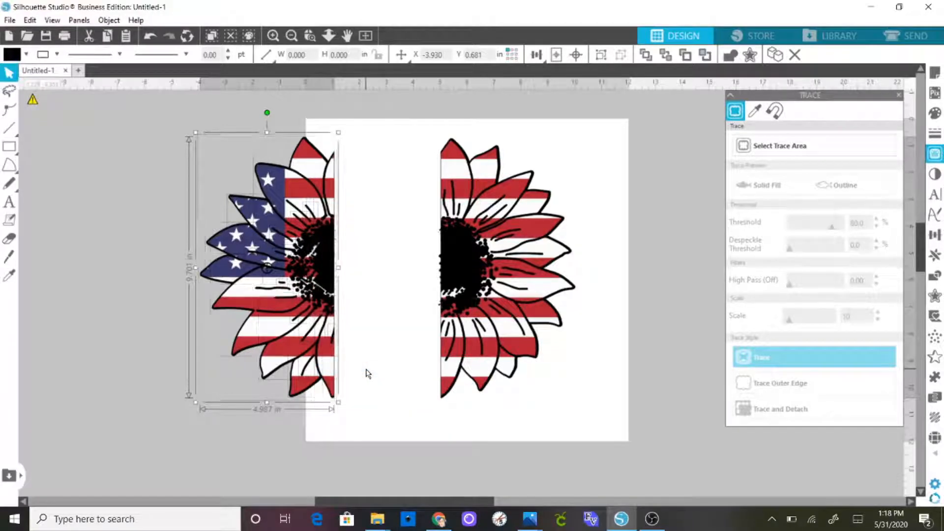
{"action": "left_click_drag", "start_coordinate": [297, 258], "coordinate": [322, 260]}
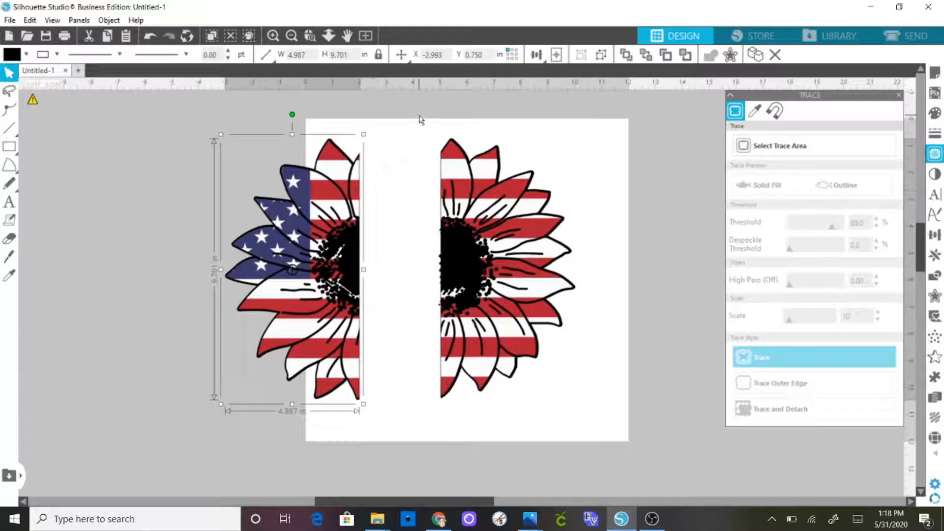
Step: Delete all pieces of the sunflower's right half and move the grouped left half fully onto the page
{"action": "left_click_drag", "start_coordinate": [420, 116], "coordinate": [593, 421]}
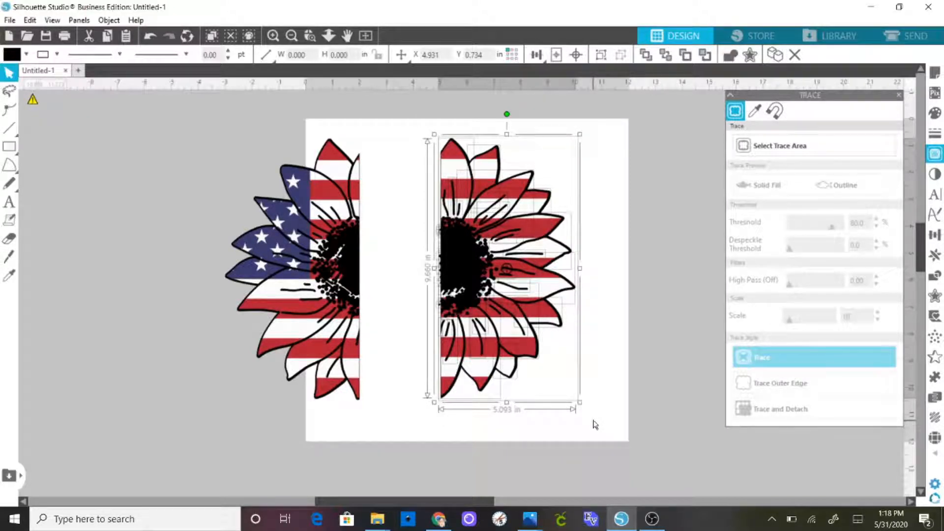
{"action": "key", "text": "Delete"}
{"action": "left_click_drag", "start_coordinate": [314, 276], "coordinate": [418, 274]}
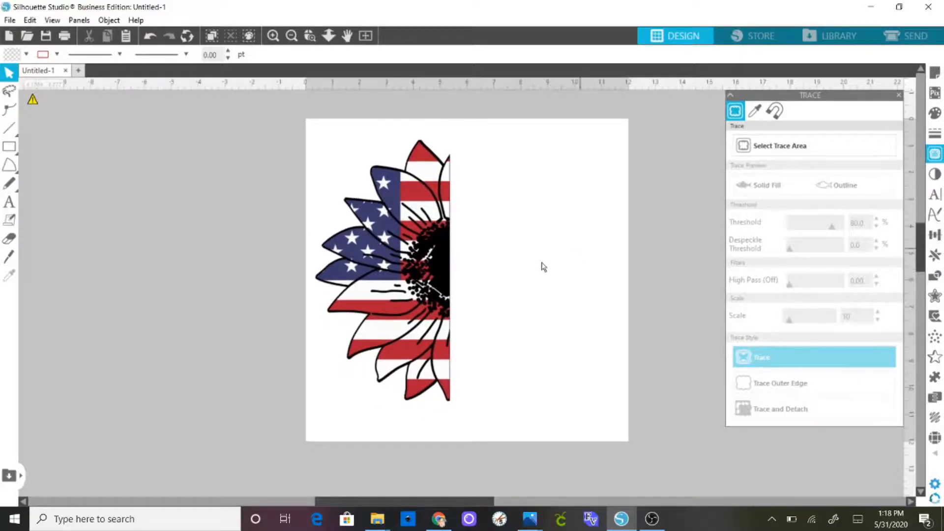
Step: Add the text "God" in the upper part of the blank area beside the half sunflower
{"action": "left_click", "coordinate": [9, 201]}
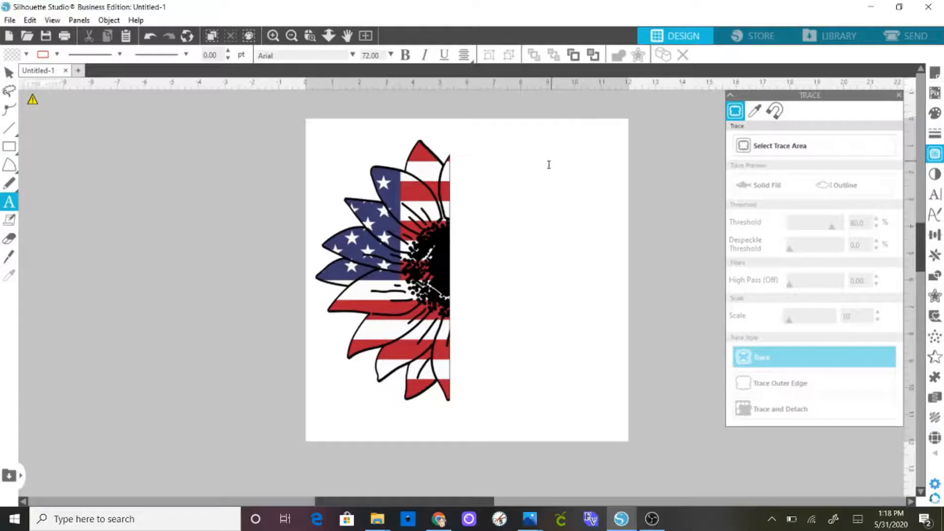
{"action": "left_click", "coordinate": [529, 197]}
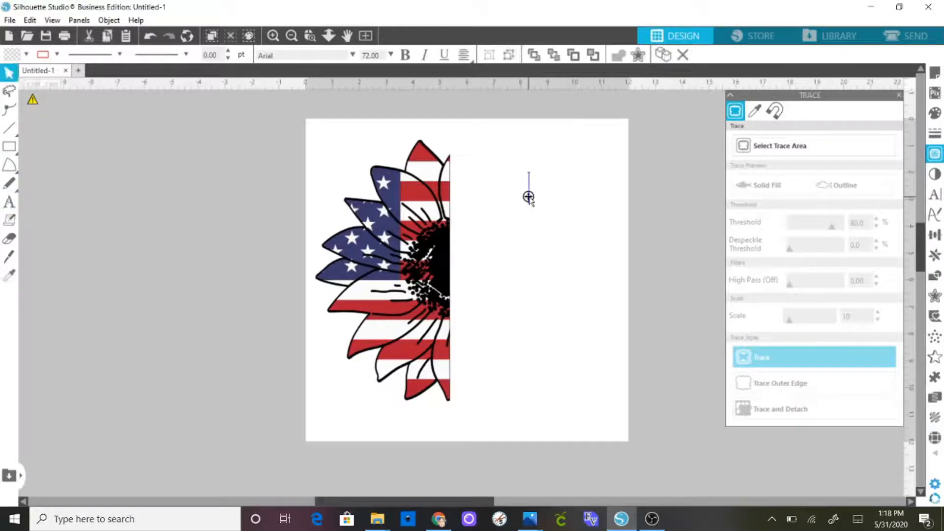
{"action": "type", "text": "God"}
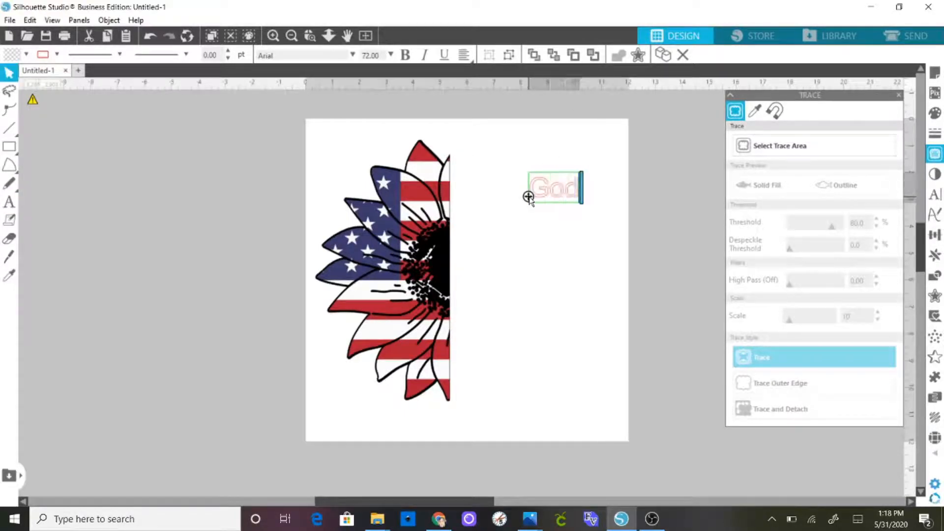
{"action": "left_click", "coordinate": [593, 276]}
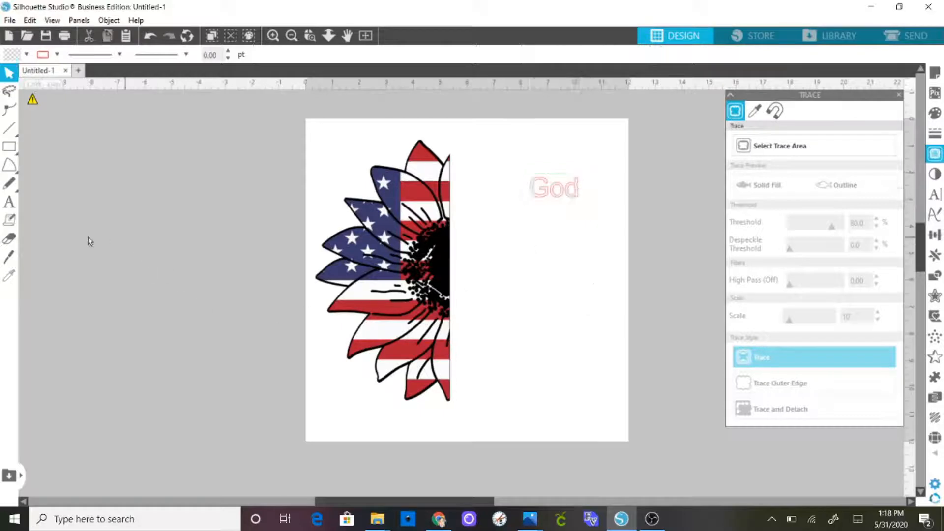
Step: Add the word "Bless" as a separate text object below "God"
{"action": "left_click", "coordinate": [10, 204]}
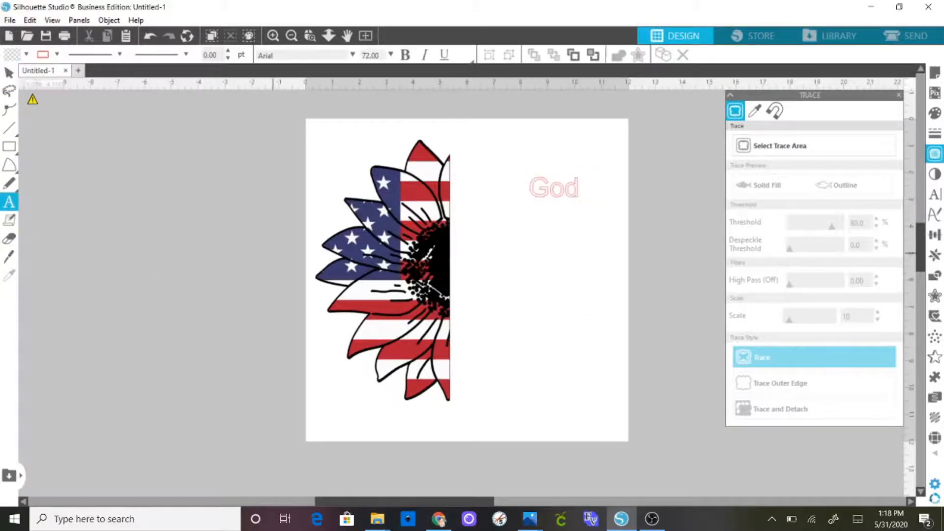
{"action": "left_click", "coordinate": [495, 253]}
{"action": "type", "text": "Bless"}
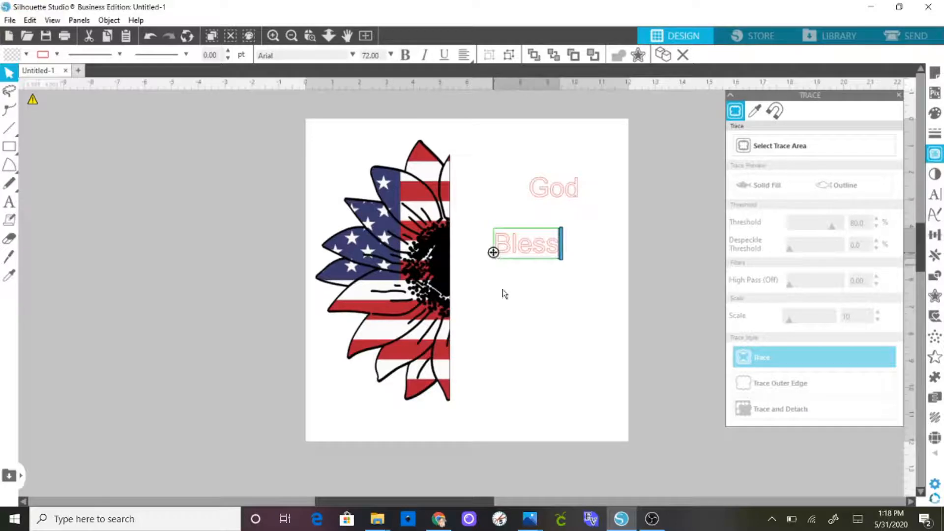
{"action": "left_click", "coordinate": [458, 313]}
Step: Add the word "America" as a separate text object below "Bless"
{"action": "left_click", "coordinate": [9, 202]}
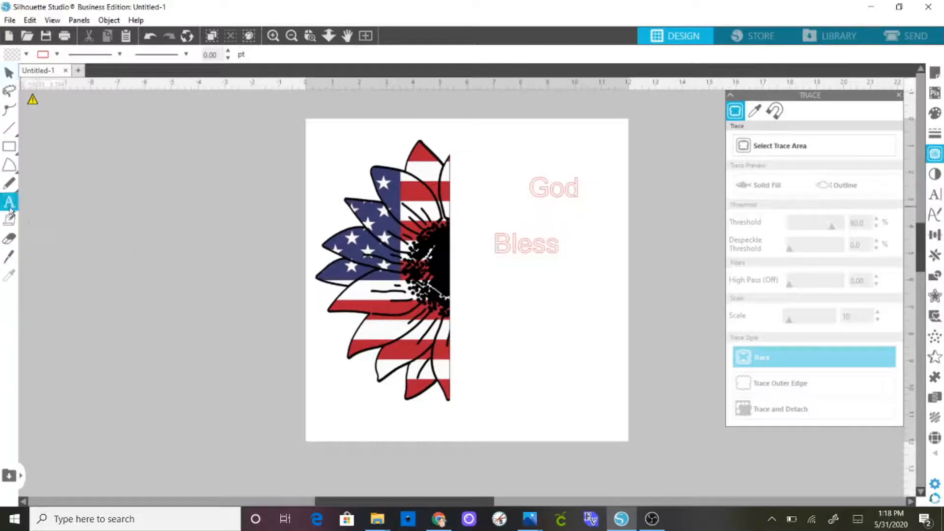
{"action": "left_click", "coordinate": [525, 305]}
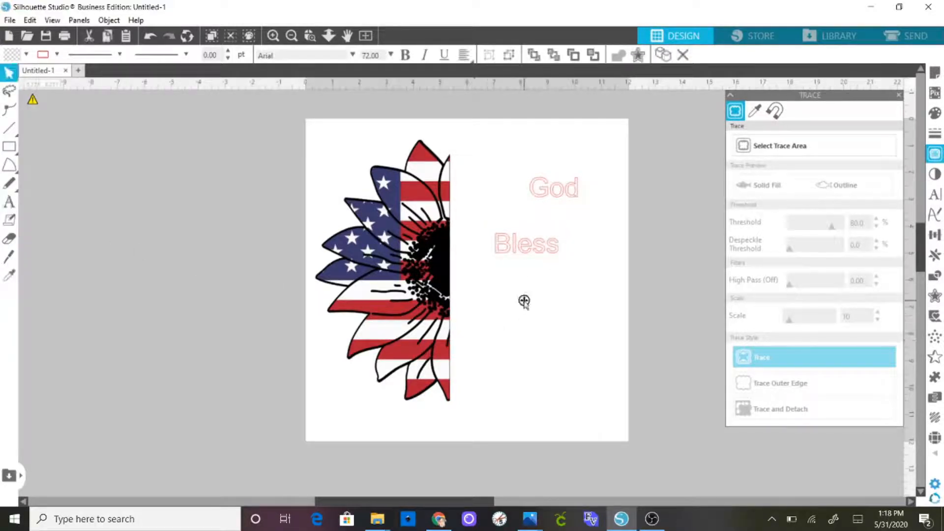
{"action": "type", "text": "America"}
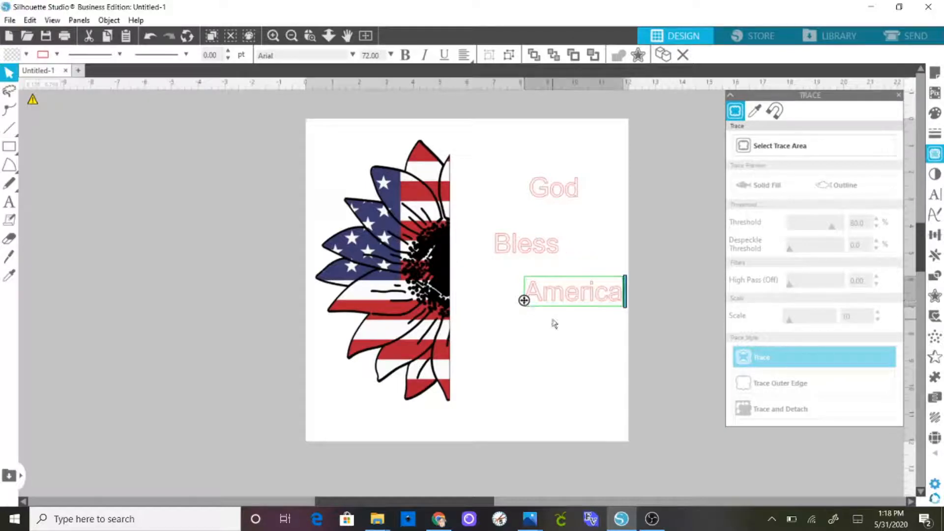
{"action": "left_click", "coordinate": [611, 196]}
Step: Set the font of the word "God" to Hello Sunday
{"action": "left_click", "coordinate": [578, 195]}
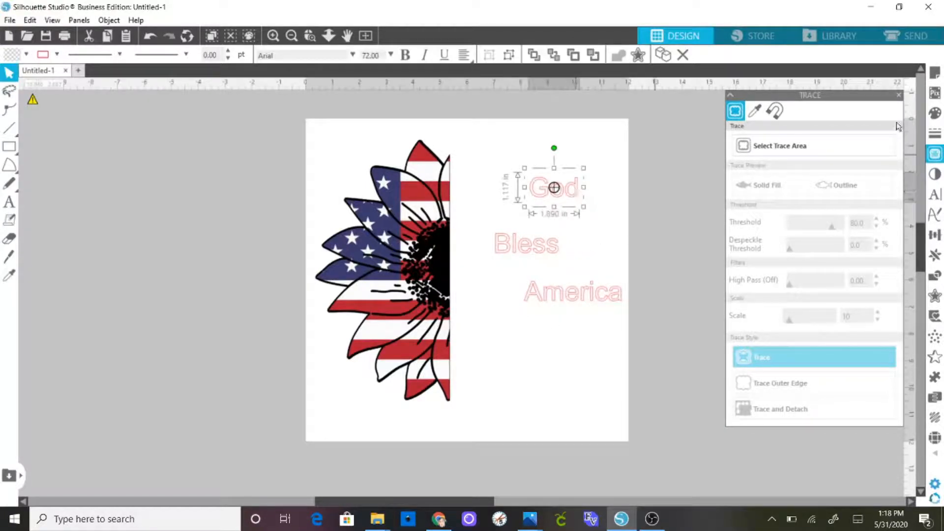
{"action": "left_click", "coordinate": [900, 97]}
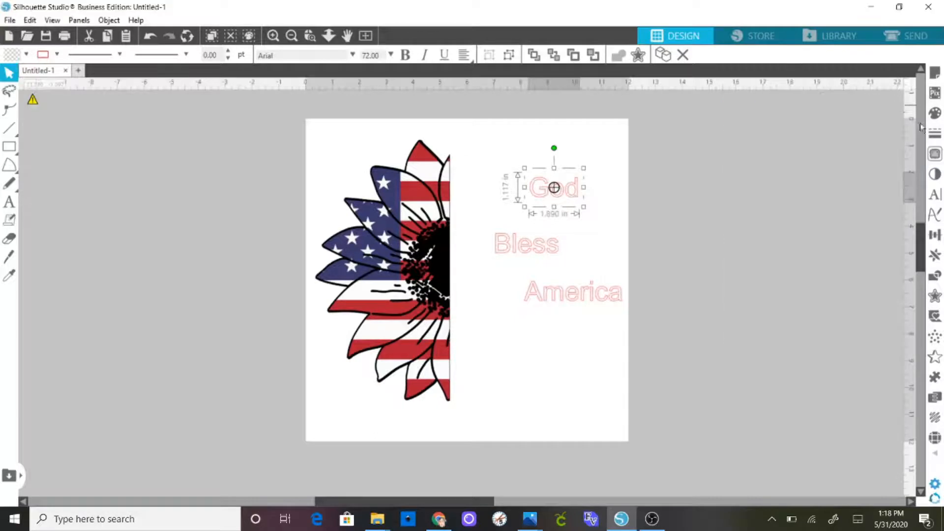
{"action": "left_click", "coordinate": [935, 195]}
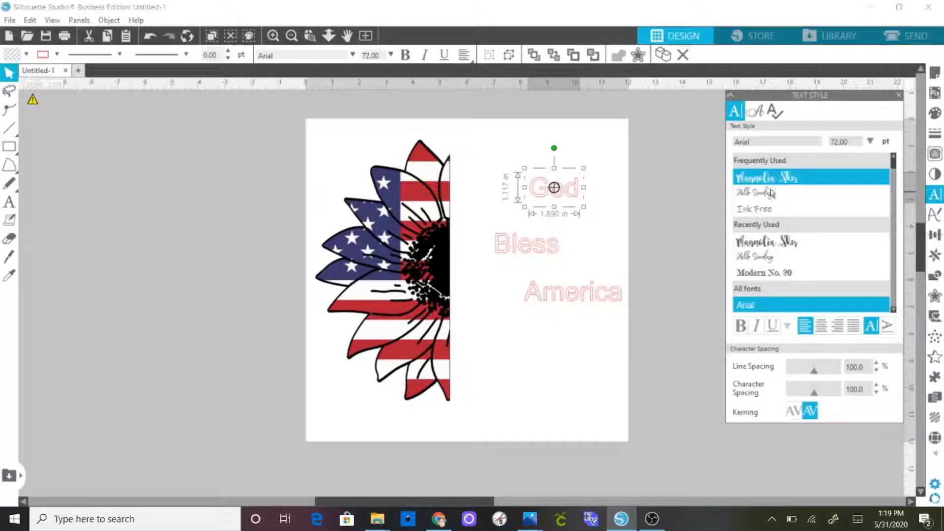
{"action": "left_click", "coordinate": [771, 193]}
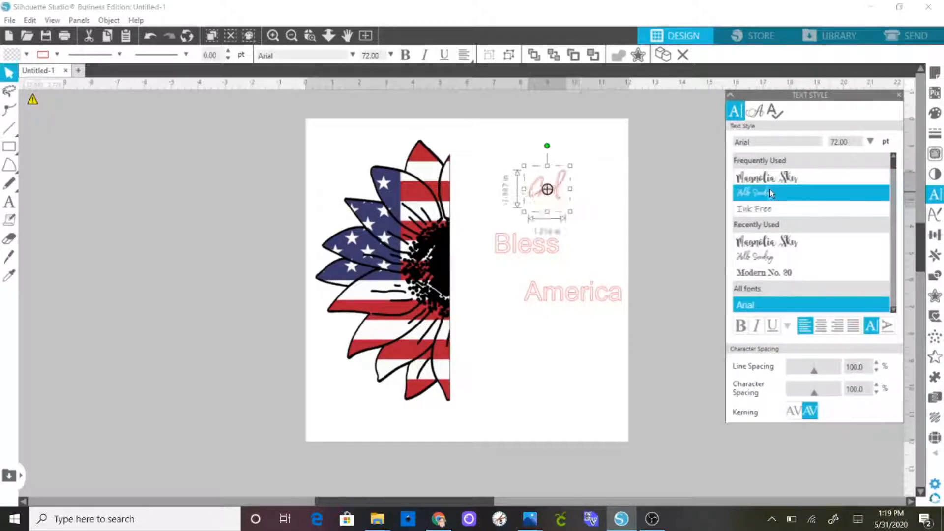
Step: Set the words "Bless", "God" and "America" in the Magnolia Sky font
{"action": "left_click", "coordinate": [540, 251]}
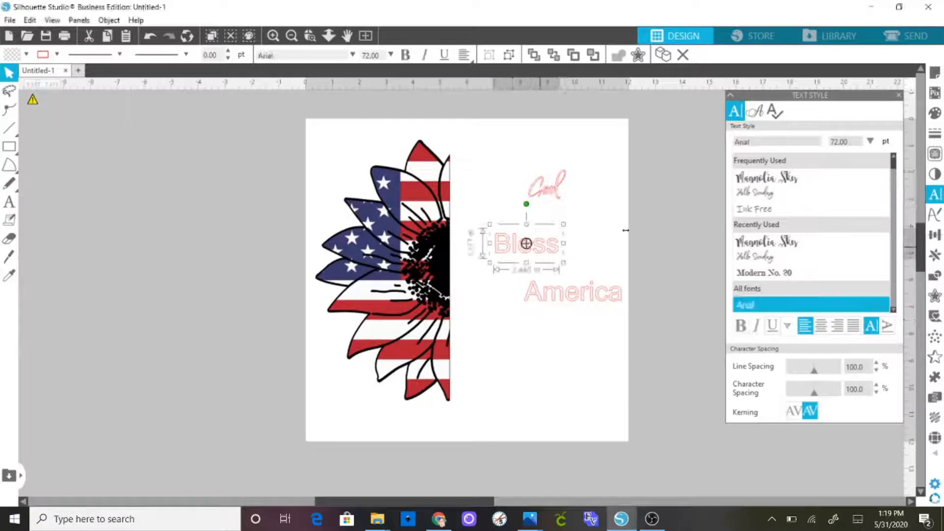
{"action": "left_click", "coordinate": [805, 178]}
{"action": "left_click", "coordinate": [594, 201]}
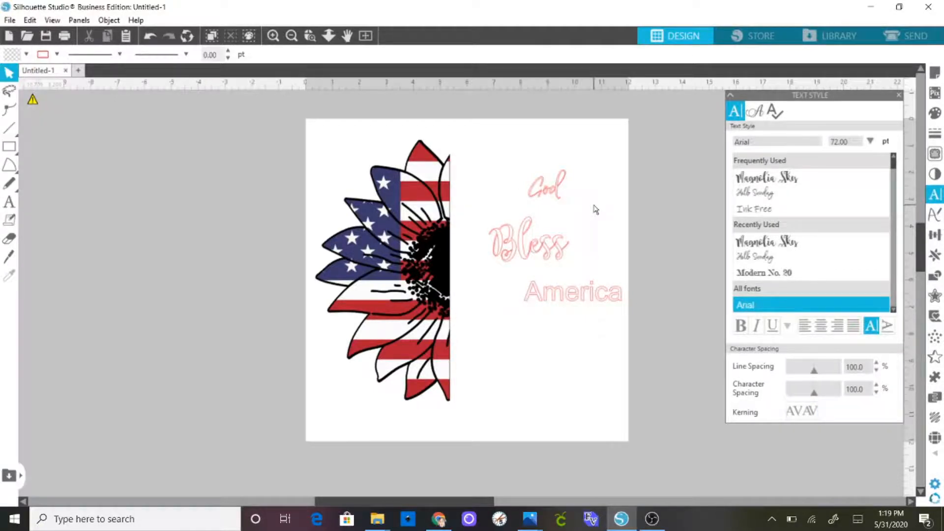
{"action": "left_click", "coordinate": [561, 195]}
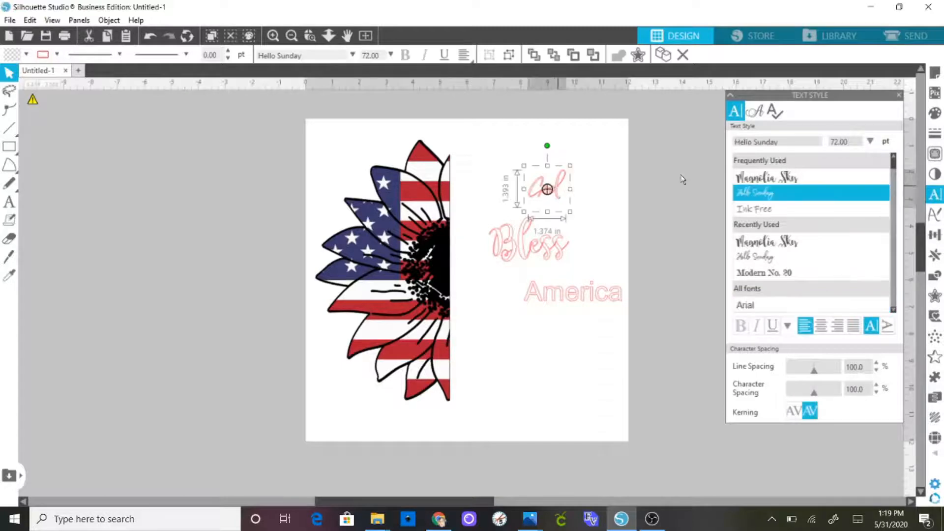
{"action": "left_click", "coordinate": [799, 180]}
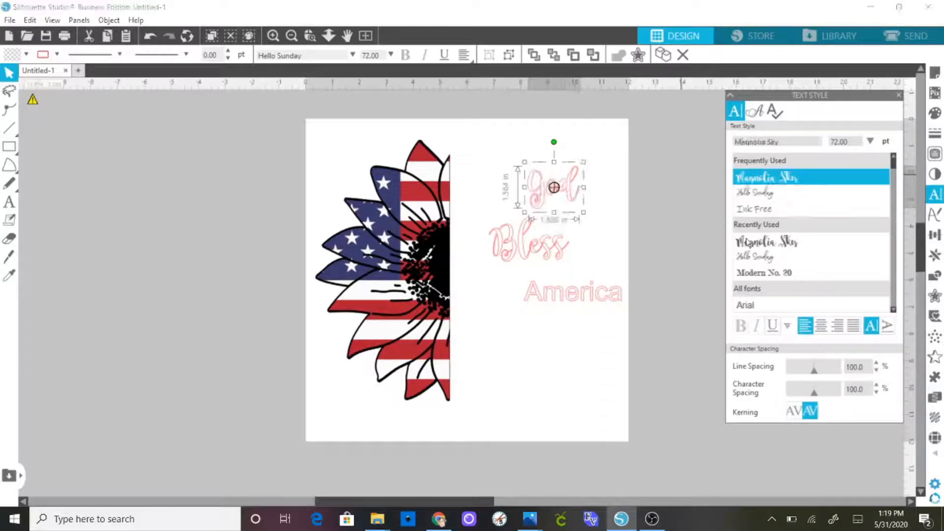
{"action": "left_click", "coordinate": [585, 298]}
{"action": "left_click", "coordinate": [799, 183]}
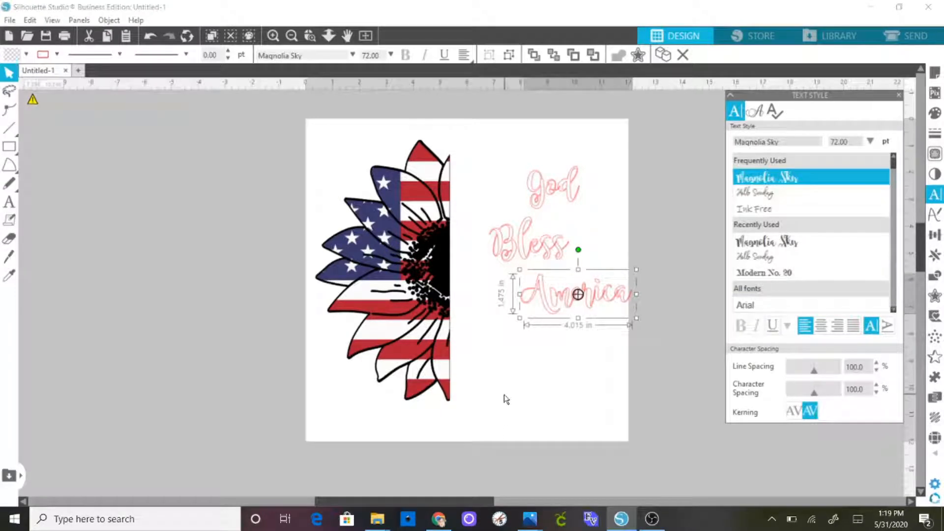
Step: Move the word "America" fully onto the page, beneath "Bless"
{"action": "left_click", "coordinate": [272, 42]}
{"action": "left_click", "coordinate": [272, 43]}
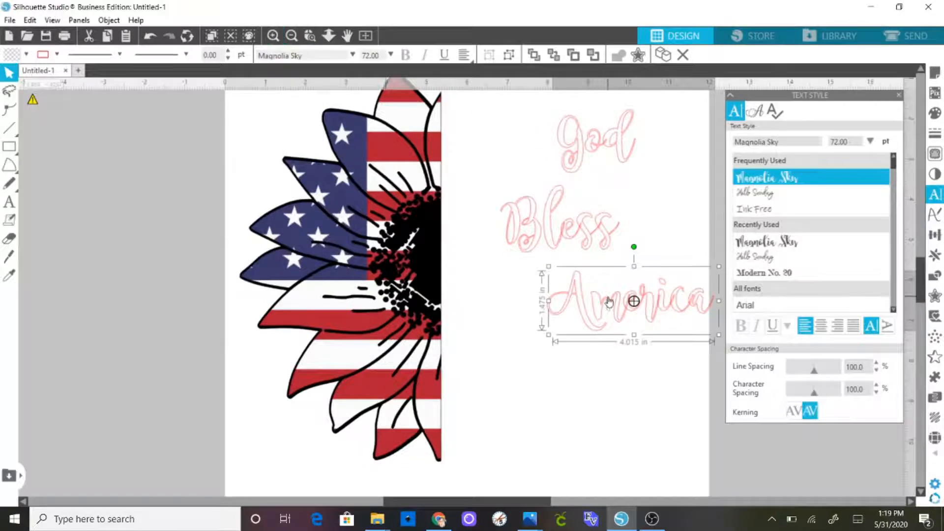
{"action": "left_click_drag", "start_coordinate": [609, 301], "coordinate": [552, 315]}
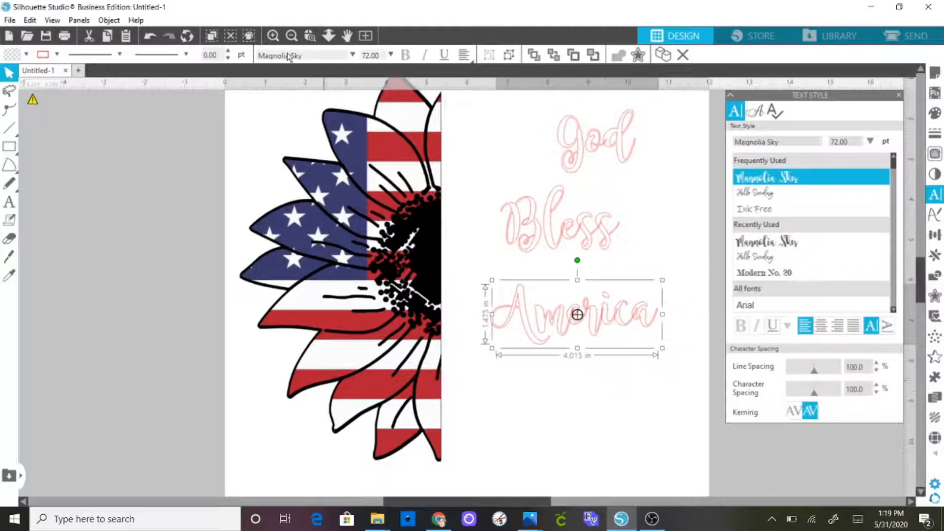
Step: Weld the overlapping script letters of the word "America" and deselect it
{"action": "left_click", "coordinate": [267, 37]}
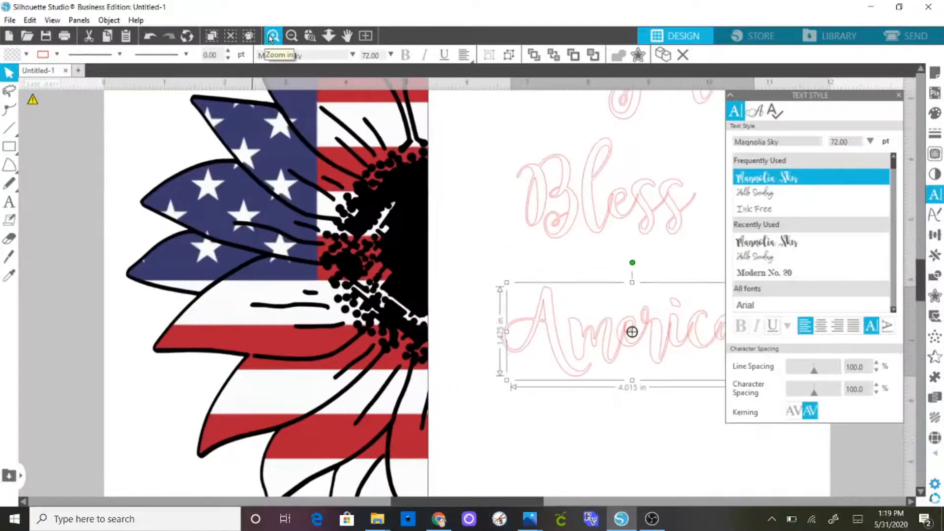
{"action": "left_click", "coordinate": [267, 36]}
{"action": "left_click_drag", "start_coordinate": [506, 497], "coordinate": [569, 497]}
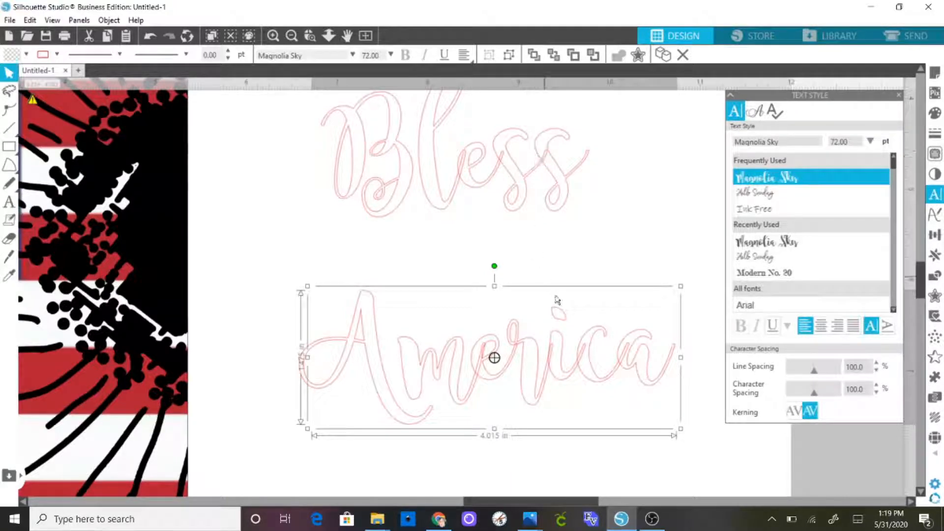
{"action": "right_click", "coordinate": [552, 348]}
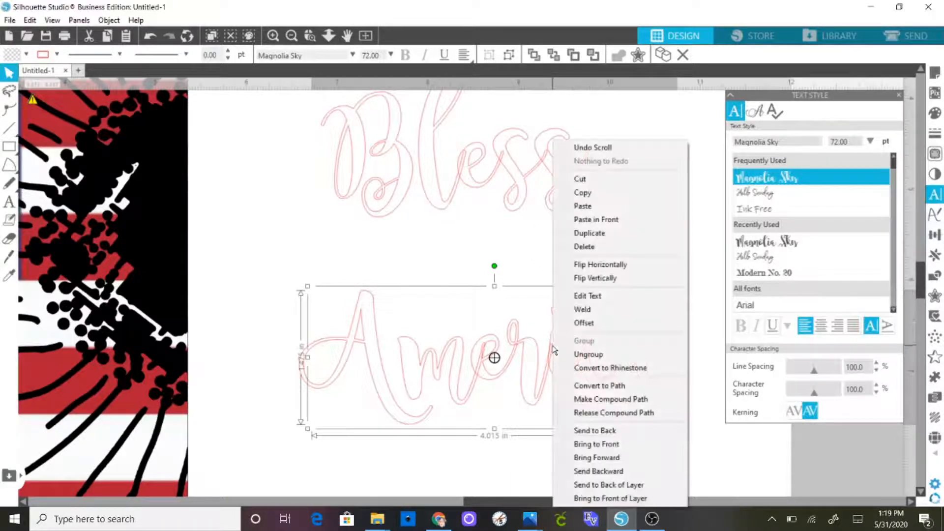
{"action": "left_click", "coordinate": [585, 310]}
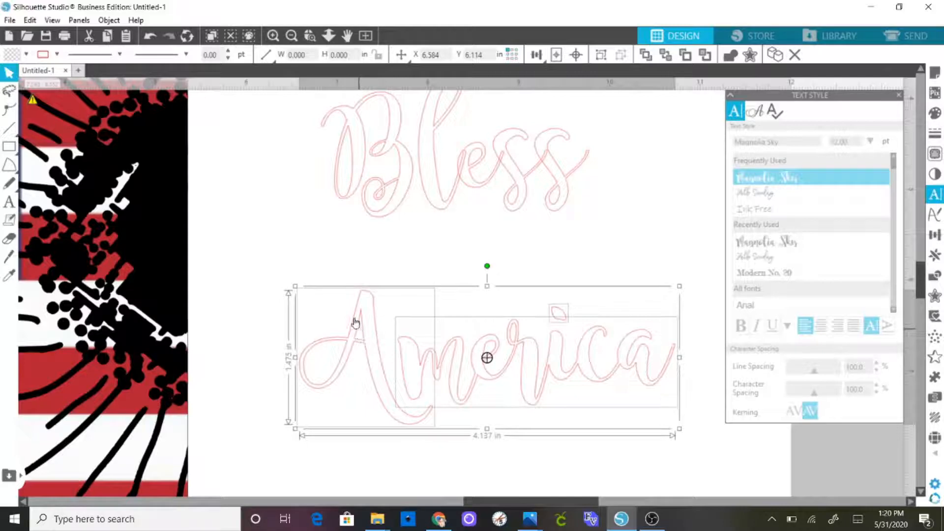
{"action": "left_click", "coordinate": [364, 253]}
Step: Weld the overlapping script letters of the word "Bless"
{"action": "left_click", "coordinate": [426, 173]}
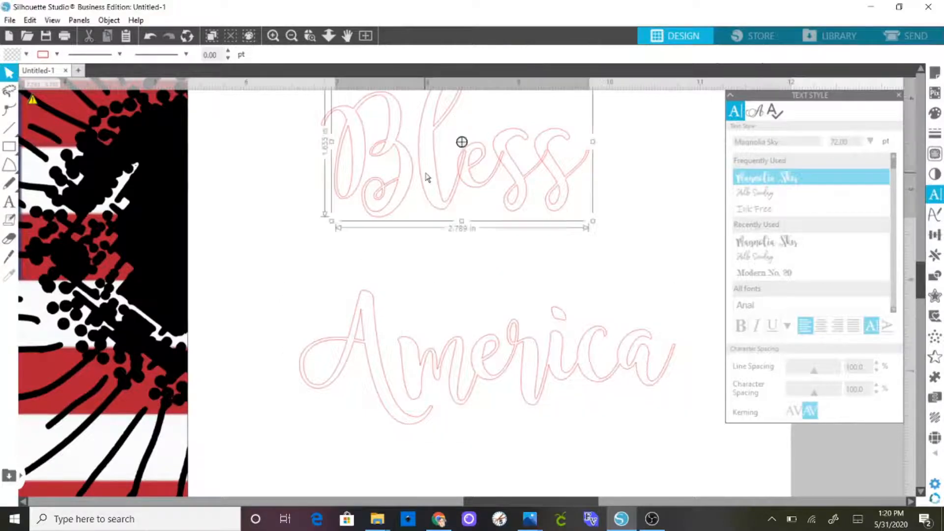
{"action": "right_click", "coordinate": [426, 173]}
{"action": "left_click", "coordinate": [489, 309]}
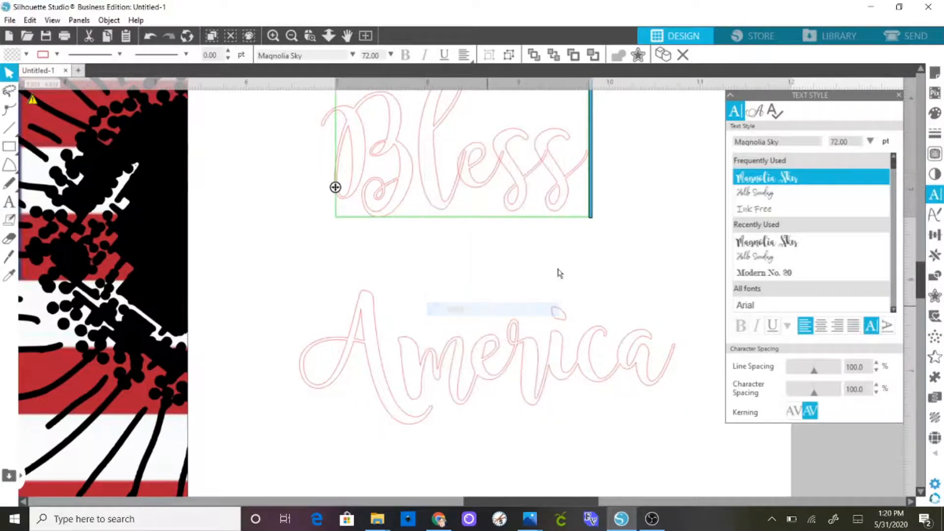
Step: Weld the overlapping script letters of the word "God"
{"action": "scroll", "coordinate": [589, 257], "scroll_direction": "up", "scroll_amount": 2}
{"action": "scroll", "coordinate": [587, 256], "scroll_direction": "up", "scroll_amount": 2}
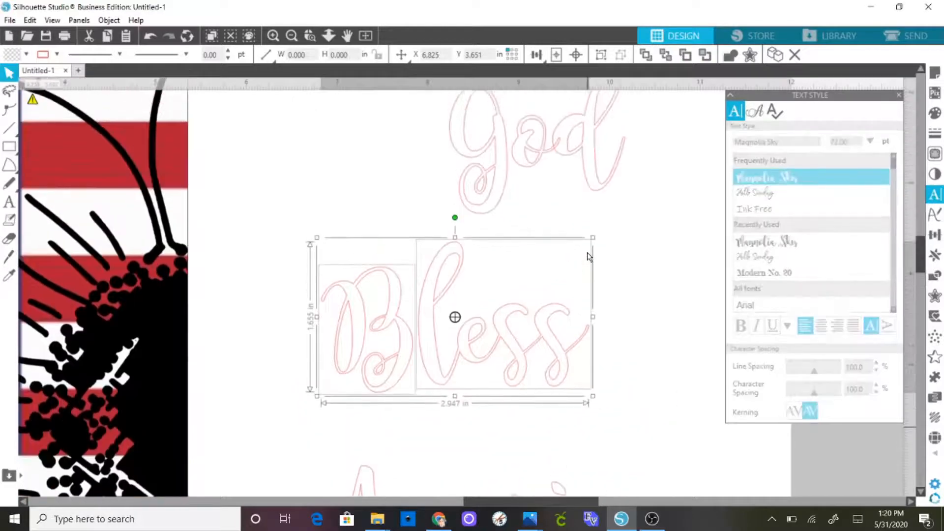
{"action": "left_click", "coordinate": [547, 155]}
{"action": "right_click", "coordinate": [548, 156]}
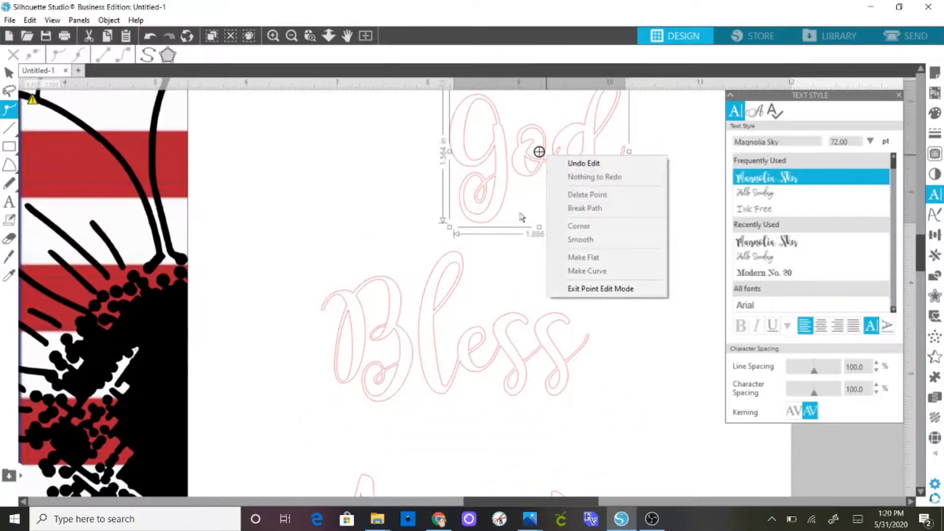
{"action": "left_click", "coordinate": [490, 201]}
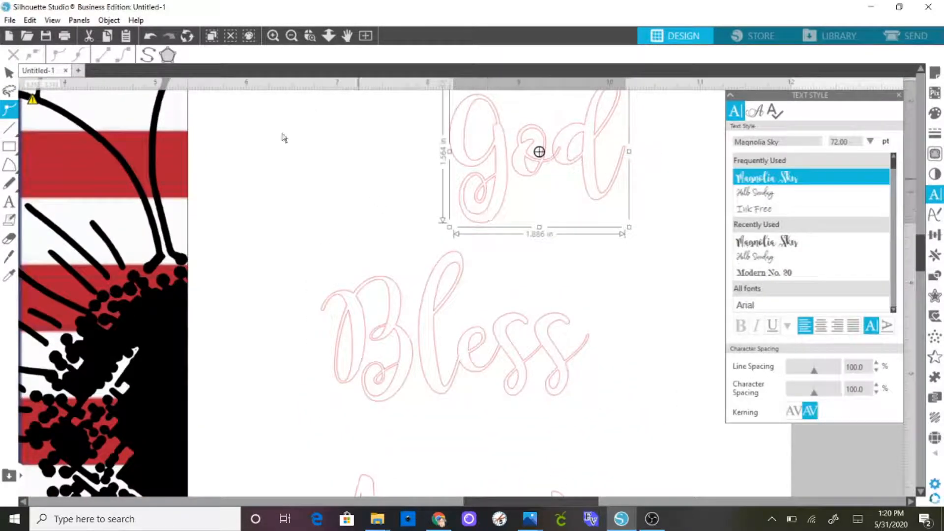
{"action": "left_click", "coordinate": [109, 20]}
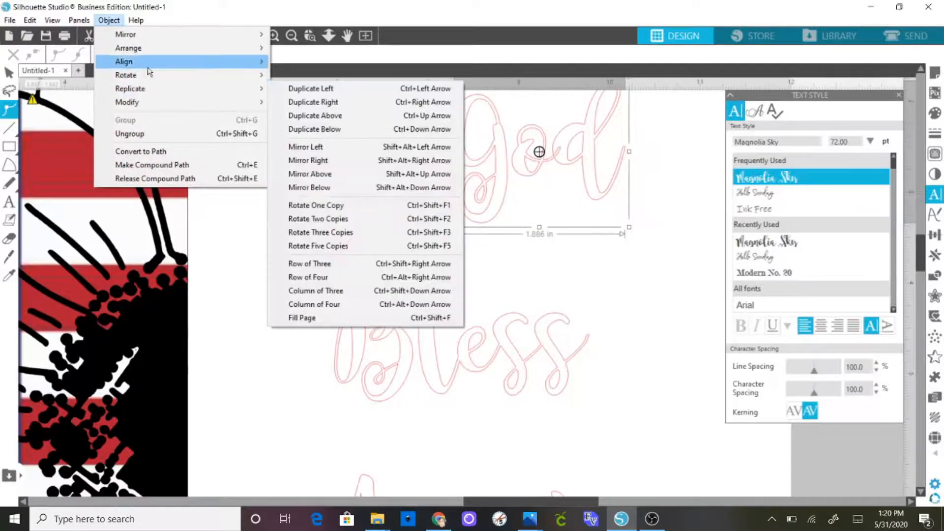
{"action": "mouse_move", "coordinate": [147, 98]}
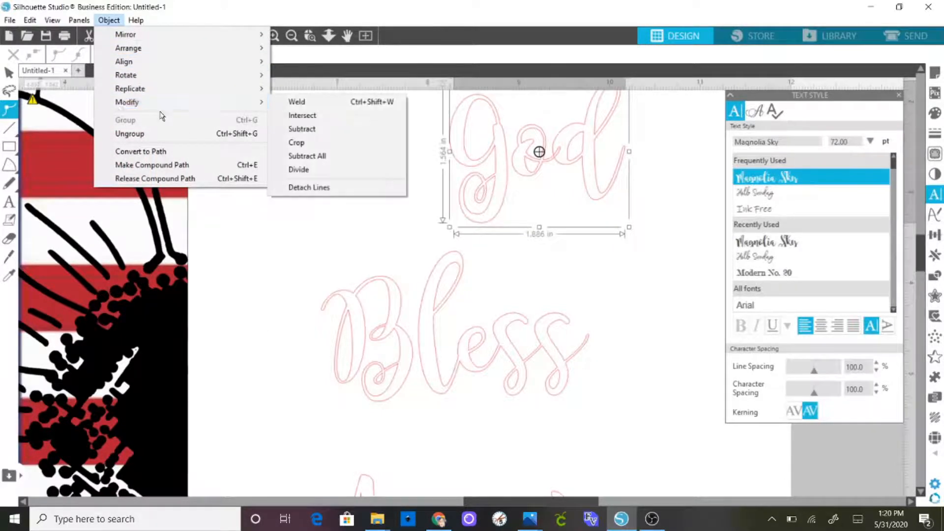
{"action": "mouse_move", "coordinate": [232, 105]}
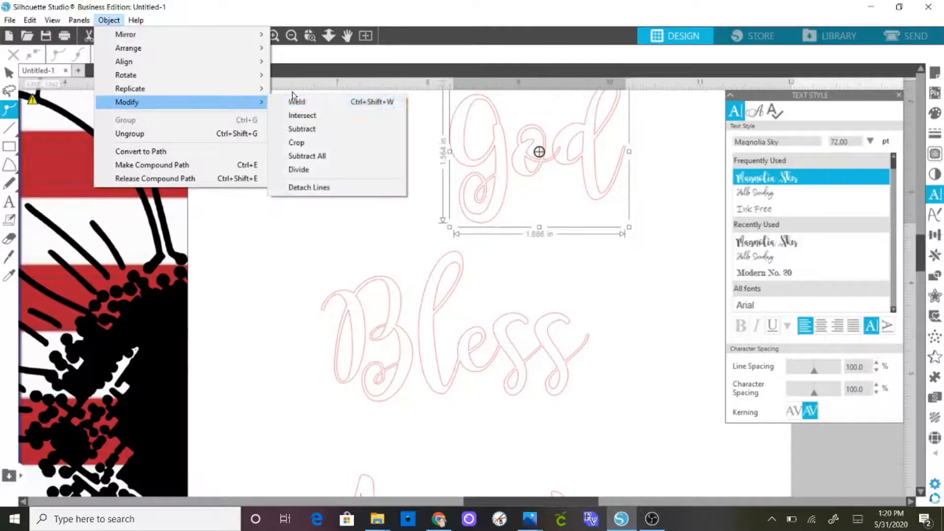
{"action": "left_click", "coordinate": [295, 101]}
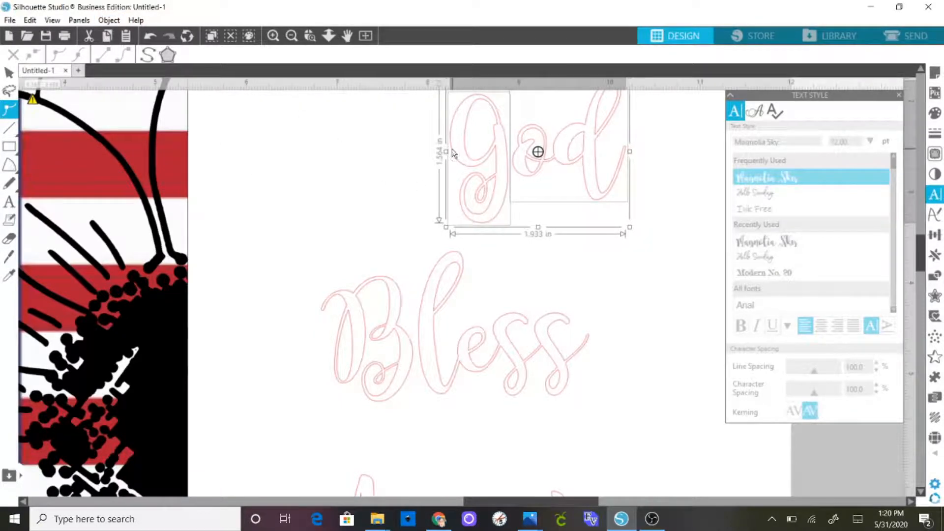
Step: Select the pieces of "Bless" together with the "G" of "God" and give them a black fill and black outline
{"action": "scroll", "coordinate": [431, 183], "scroll_direction": "down", "scroll_amount": 1}
{"action": "left_click", "coordinate": [435, 246]}
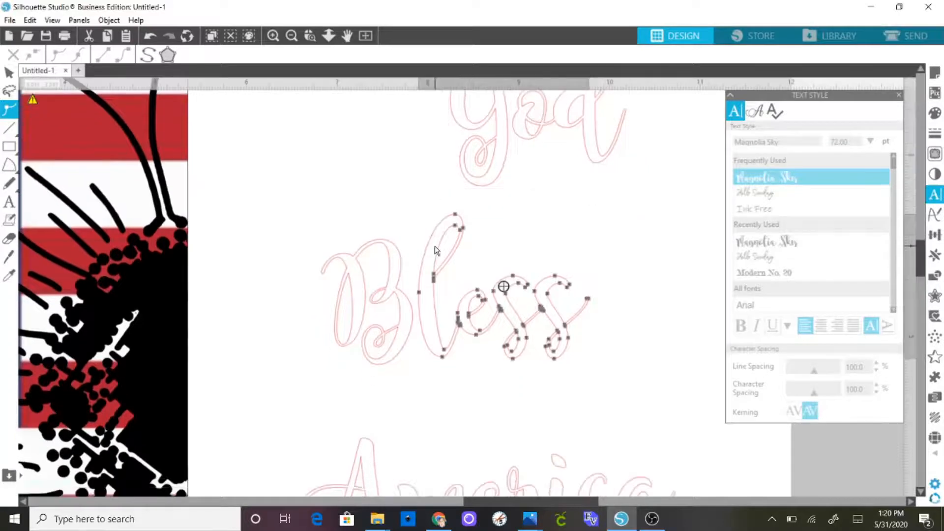
{"action": "left_click", "coordinate": [355, 196]}
{"action": "left_click", "coordinate": [391, 250]}
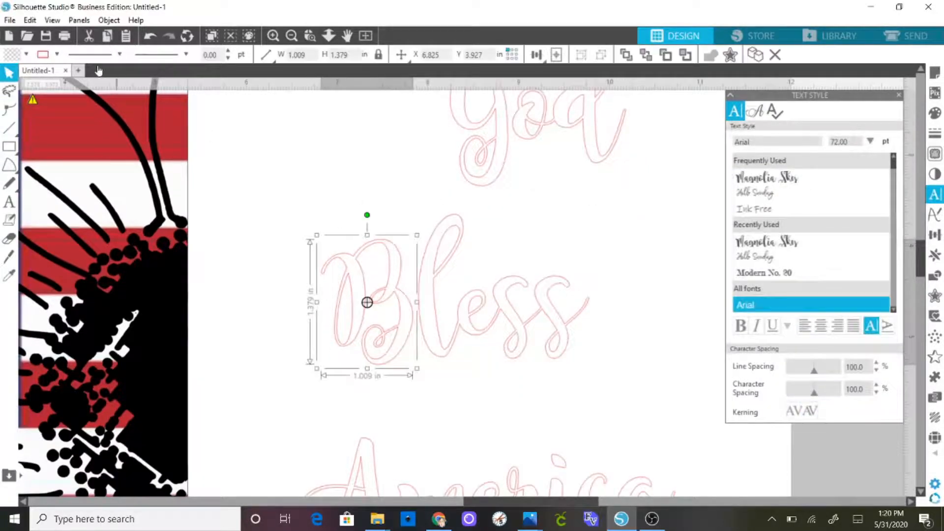
{"action": "left_click", "coordinate": [239, 161]}
{"action": "left_click_drag", "start_coordinate": [243, 166], "coordinate": [661, 368]}
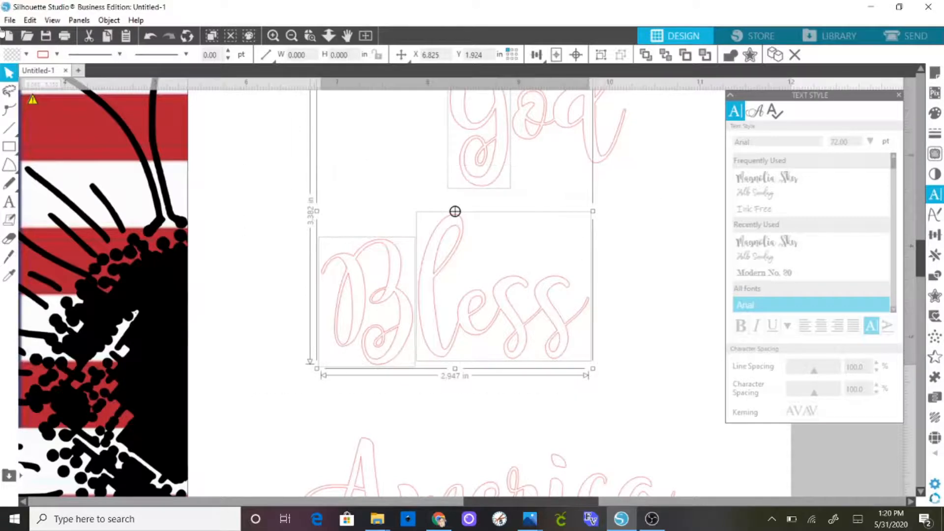
{"action": "left_click", "coordinate": [26, 58]}
{"action": "left_click", "coordinate": [23, 75]}
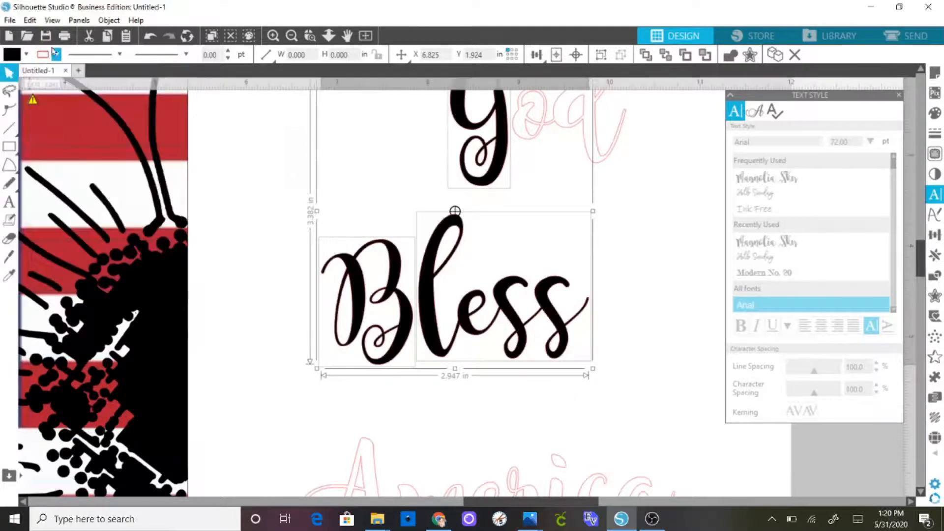
{"action": "left_click", "coordinate": [58, 56]}
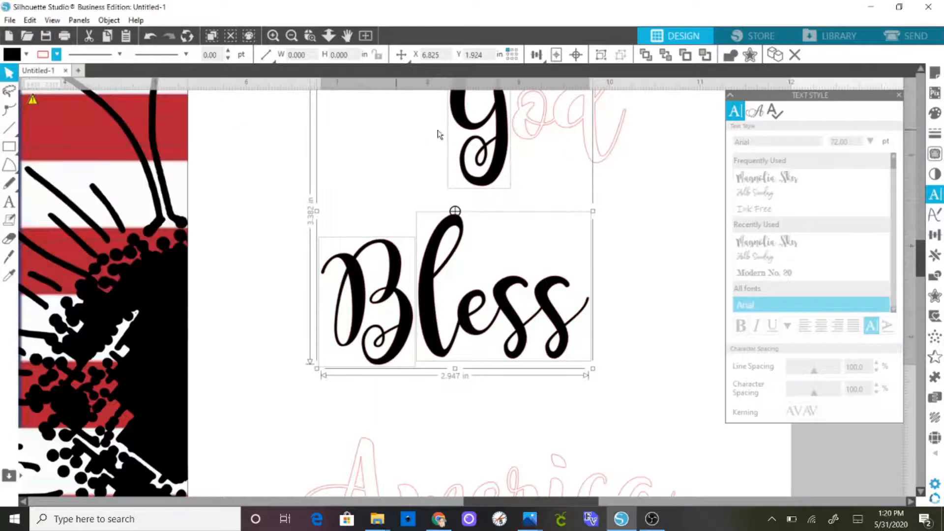
Step: Give the remaining "od" piece of "God" a black fill and black outline
{"action": "double_click", "coordinate": [597, 157]}
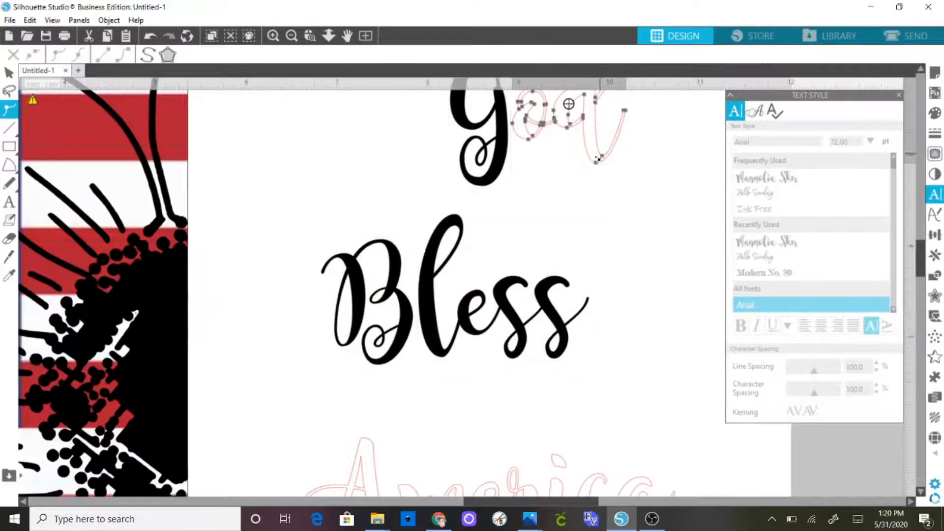
{"action": "left_click", "coordinate": [658, 175]}
{"action": "scroll", "coordinate": [657, 175], "scroll_direction": "up", "scroll_amount": 2}
{"action": "left_click_drag", "start_coordinate": [663, 250], "coordinate": [558, 125]}
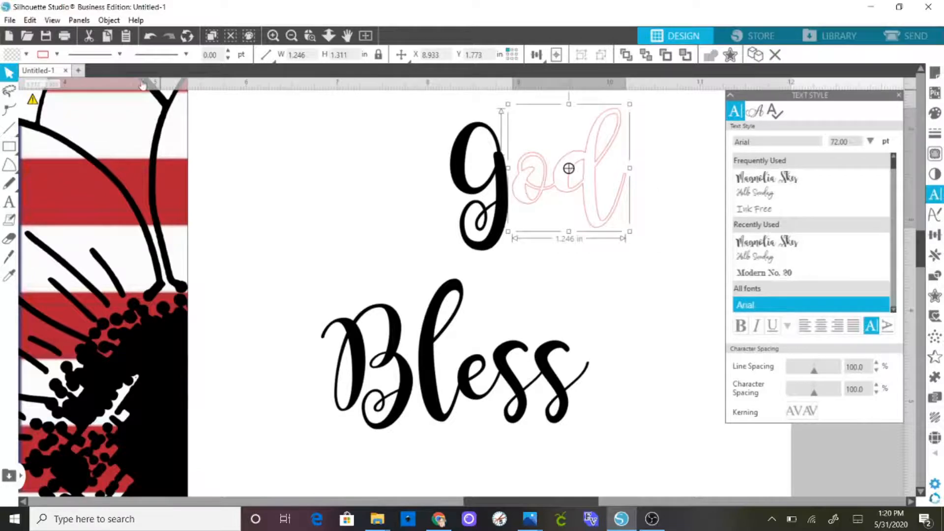
{"action": "left_click", "coordinate": [25, 54]}
{"action": "left_click", "coordinate": [17, 72]}
{"action": "left_click", "coordinate": [57, 54]}
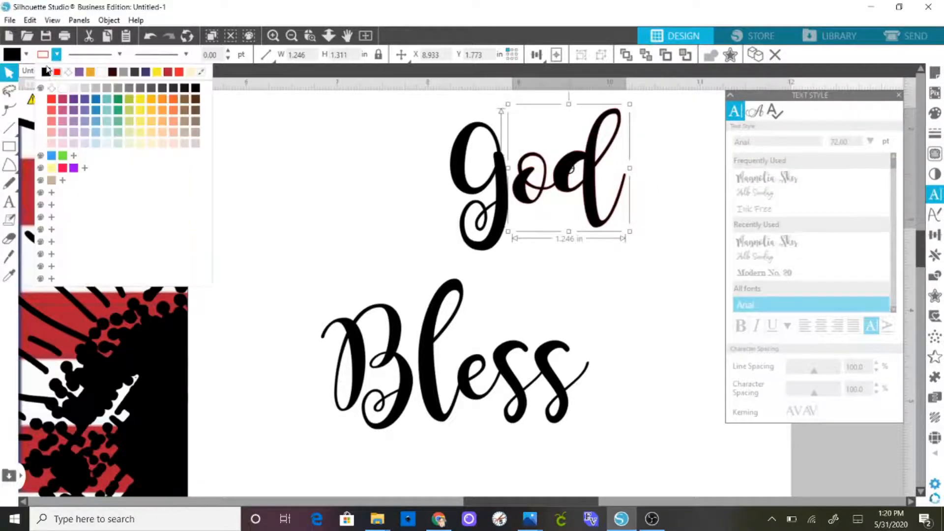
{"action": "left_click", "coordinate": [46, 72]}
Step: Give all pieces of the word "America" a black fill and black outline
{"action": "scroll", "coordinate": [276, 187], "scroll_direction": "down", "scroll_amount": 5}
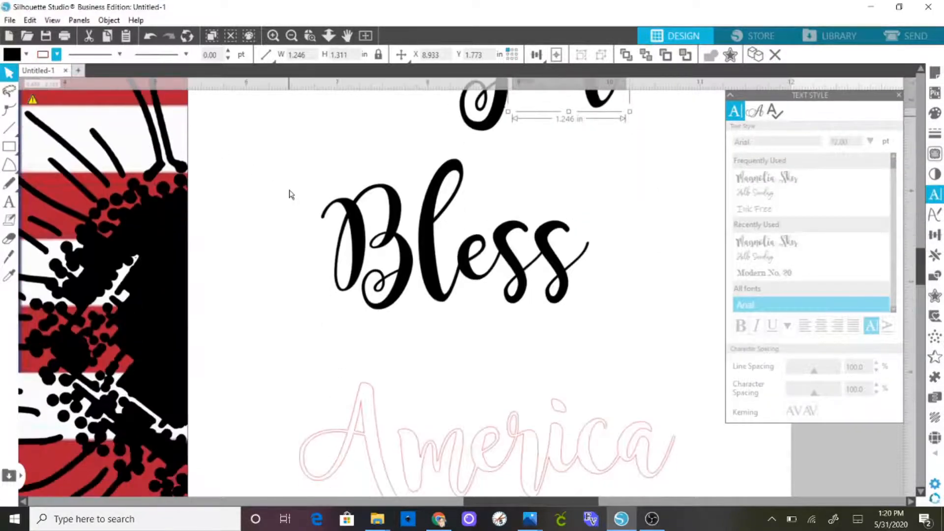
{"action": "left_click_drag", "start_coordinate": [260, 214], "coordinate": [684, 374]}
{"action": "left_click", "coordinate": [26, 54]}
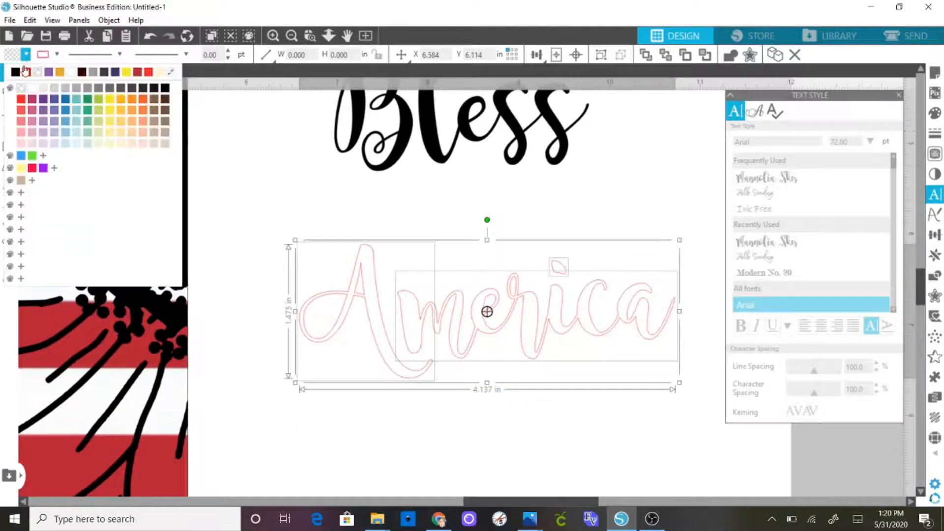
{"action": "left_click", "coordinate": [15, 72]}
{"action": "left_click", "coordinate": [57, 54]}
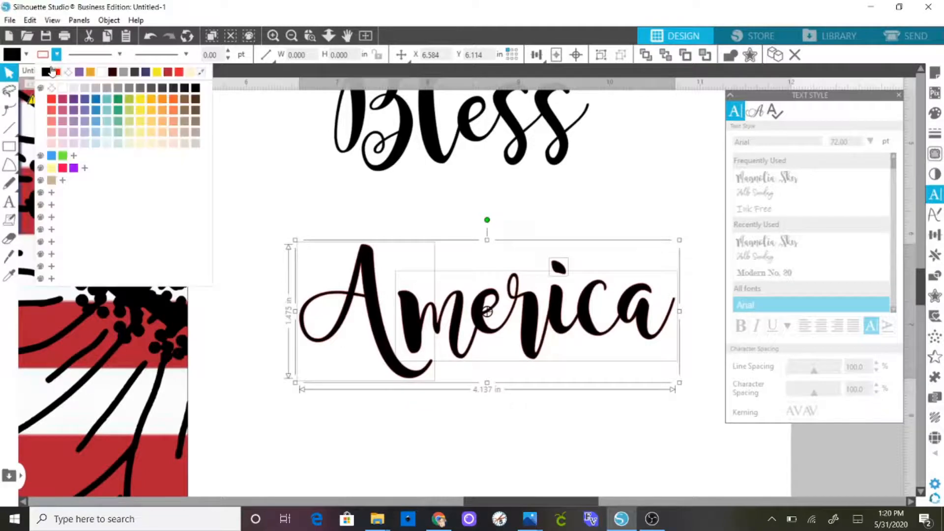
{"action": "left_click", "coordinate": [48, 72]}
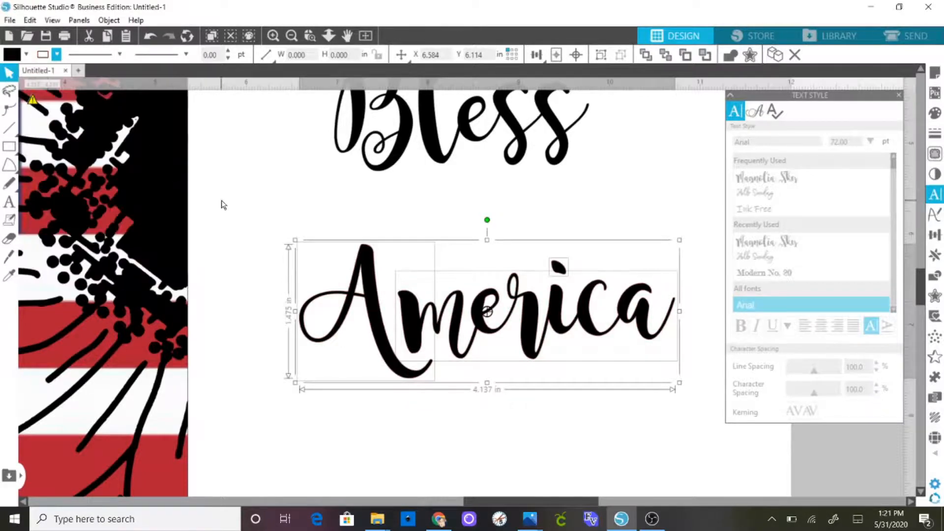
{"action": "left_click", "coordinate": [270, 193]}
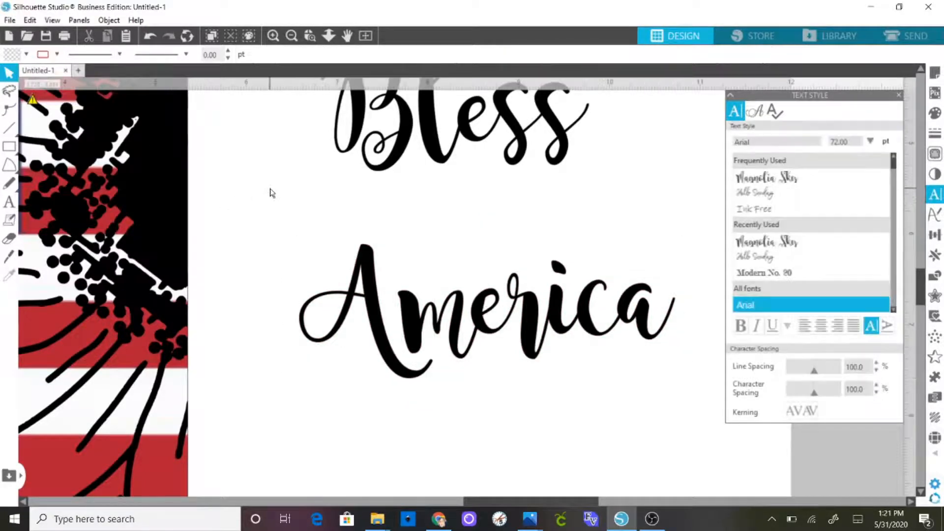
Step: Stack the lettering tightly by moving "God" down over "Bless" and "America" up directly beneath it, nudging the "less" piece slightly
{"action": "left_click", "coordinate": [291, 36]}
{"action": "left_click", "coordinate": [291, 36]}
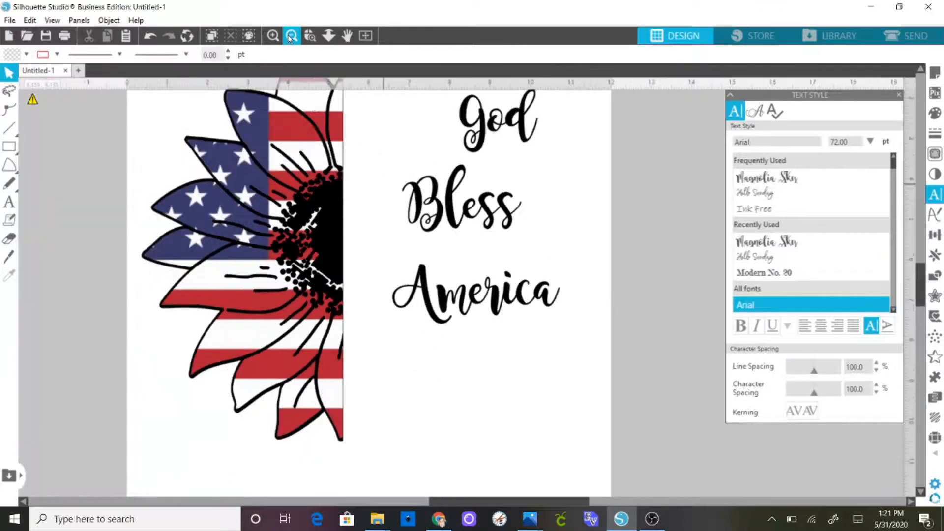
{"action": "left_click_drag", "start_coordinate": [457, 223], "coordinate": [462, 224]}
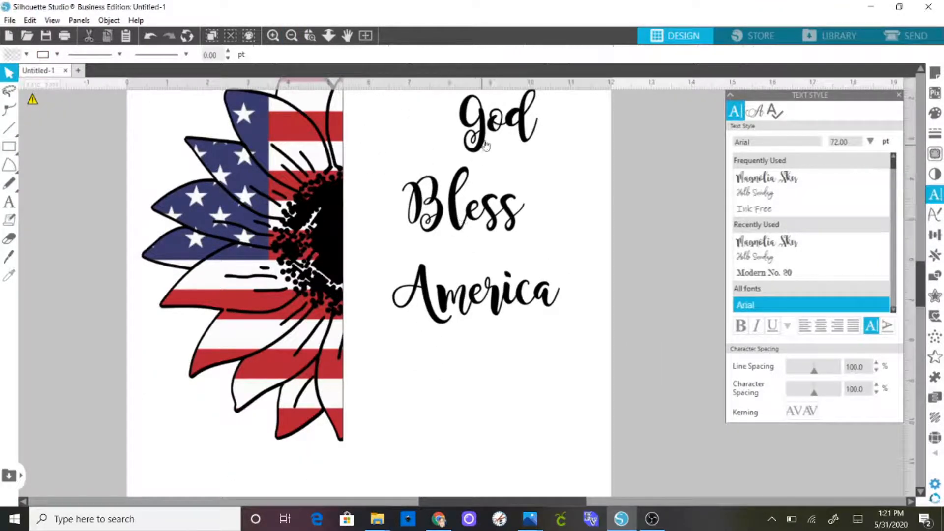
{"action": "left_click_drag", "start_coordinate": [436, 113], "coordinate": [596, 145]}
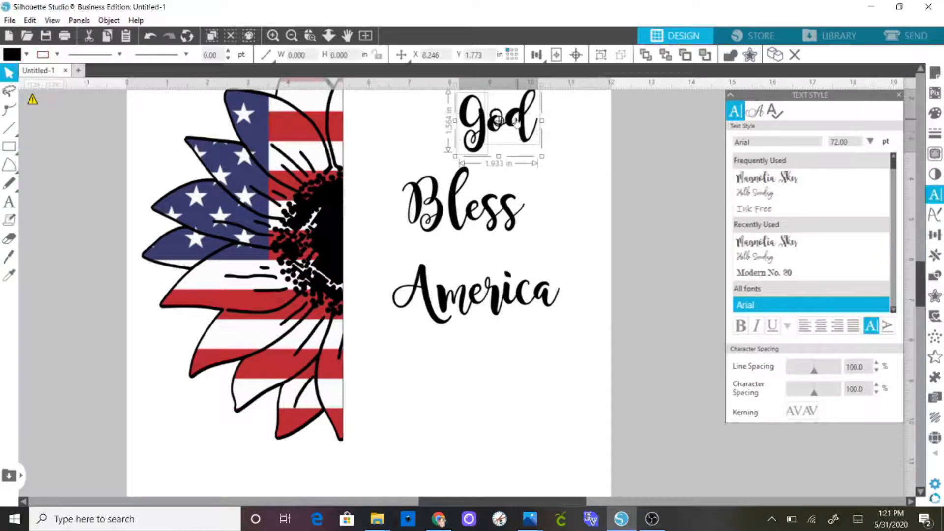
{"action": "left_click_drag", "start_coordinate": [514, 125], "coordinate": [482, 143]}
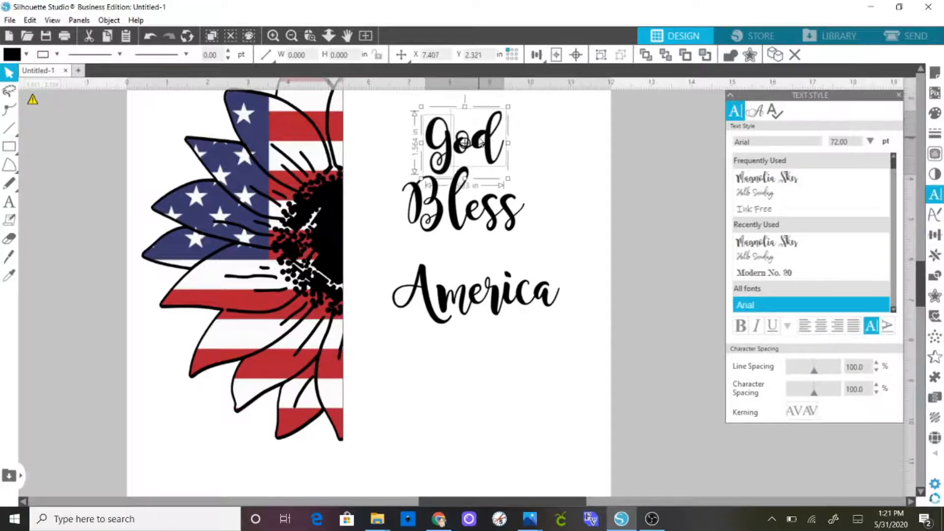
{"action": "left_click_drag", "start_coordinate": [375, 261], "coordinate": [495, 260]}
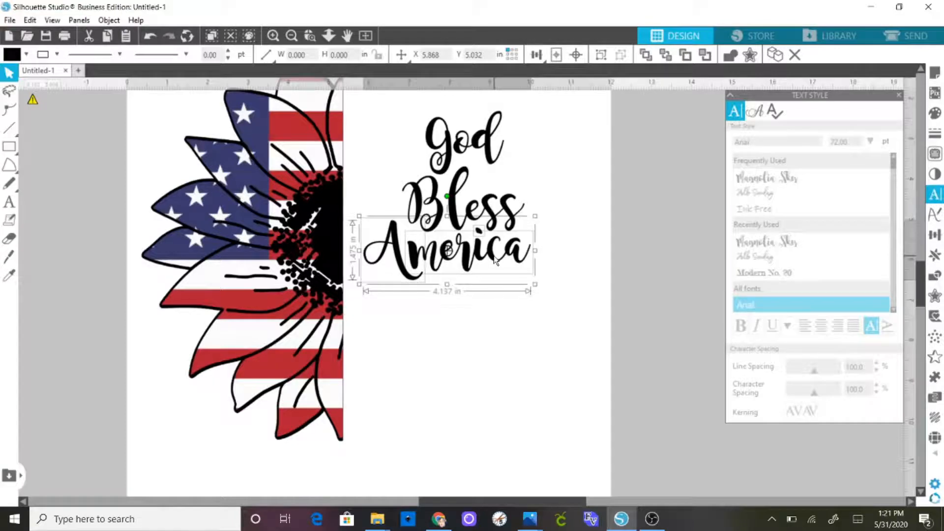
{"action": "left_click", "coordinate": [555, 305]}
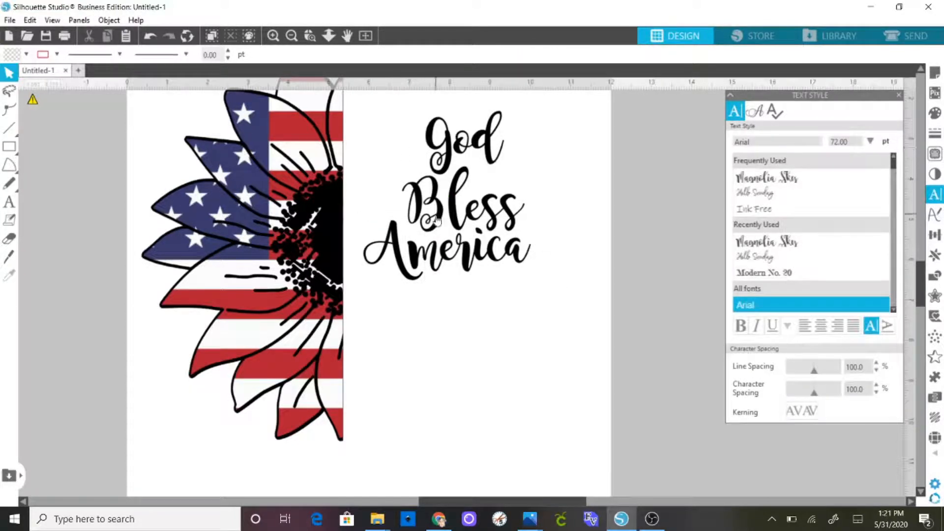
Step: Fill the "less" piece of "Bless" with the tartan_015 plaid pattern
{"action": "left_click", "coordinate": [448, 199]}
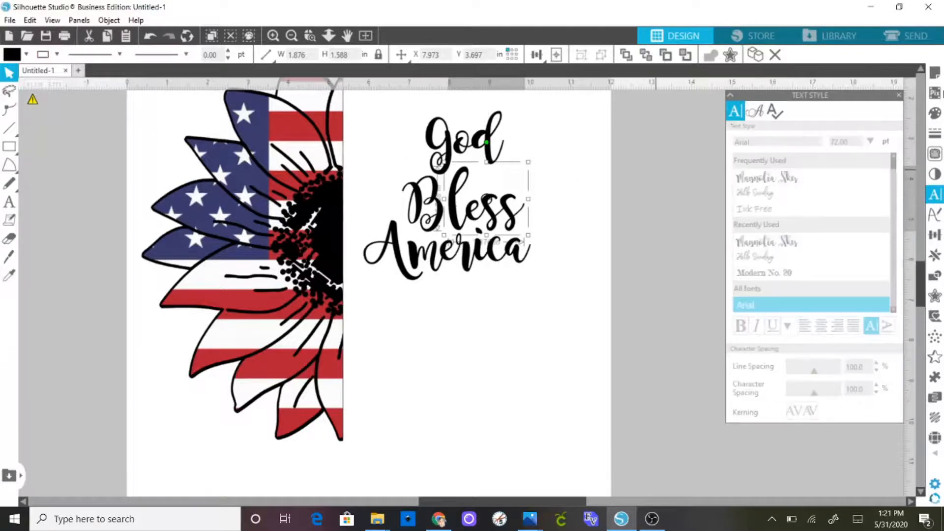
{"action": "left_click", "coordinate": [932, 113]}
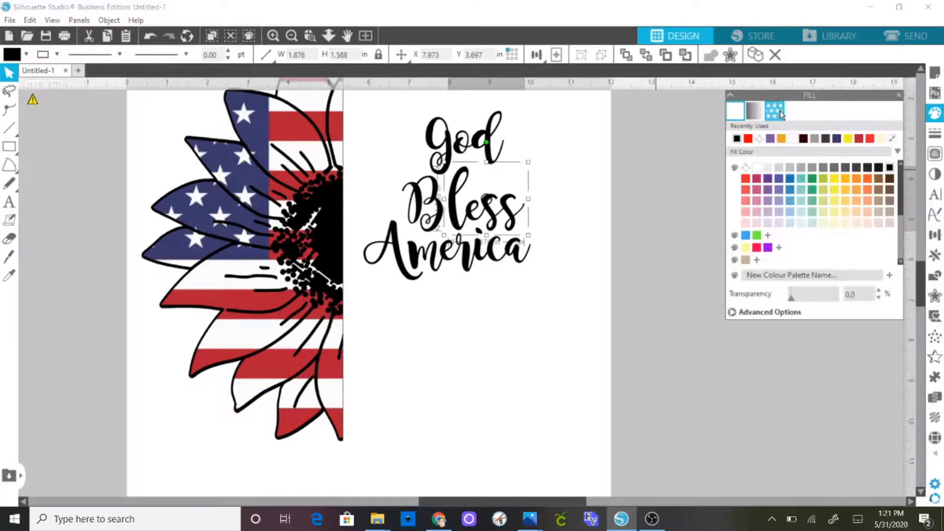
{"action": "left_click", "coordinate": [777, 113]}
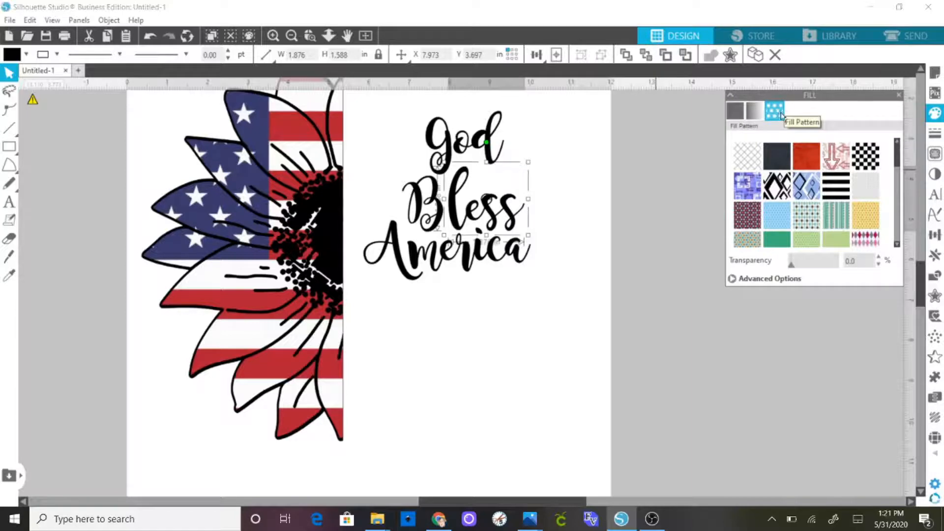
{"action": "scroll", "coordinate": [861, 226], "scroll_direction": "down", "scroll_amount": 4}
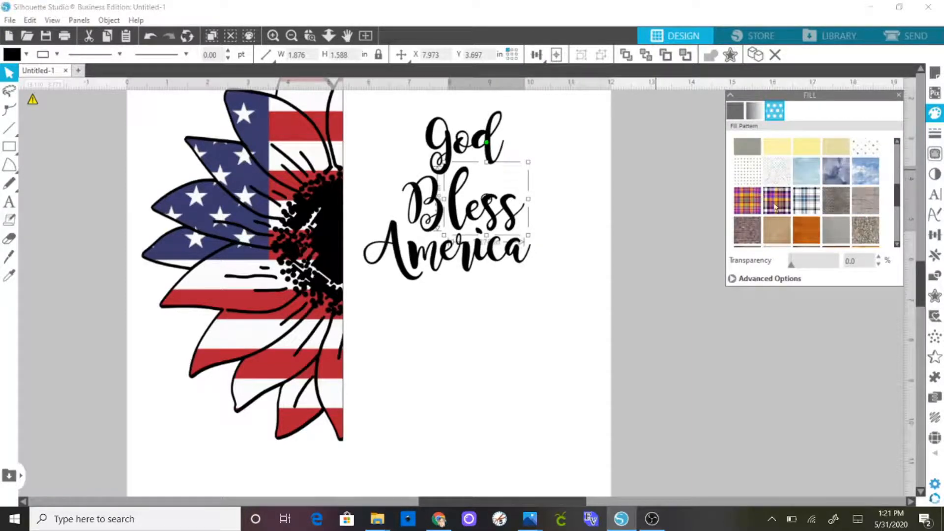
{"action": "left_click", "coordinate": [775, 206]}
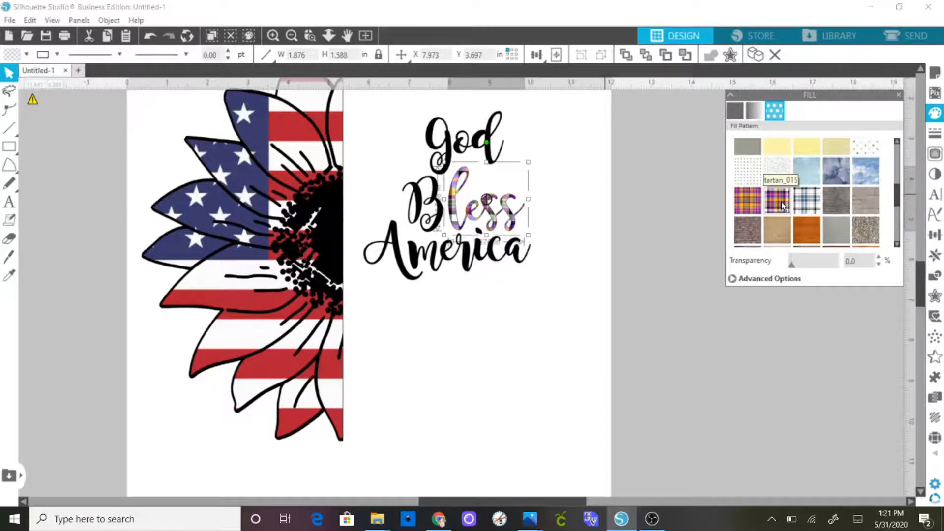
{"action": "left_click", "coordinate": [458, 348]}
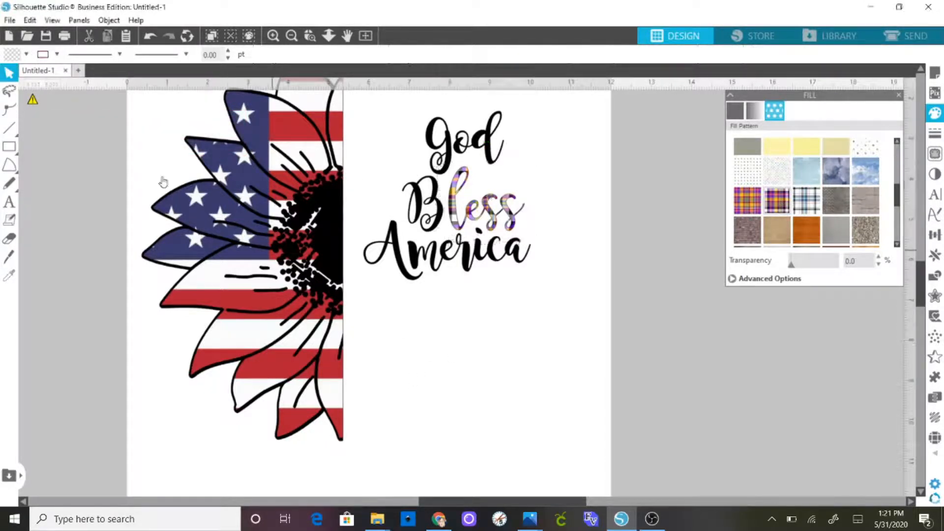
Step: Replace the plaid pattern on the "less" piece with a black fill and keep its outline black
{"action": "left_click", "coordinate": [497, 218]}
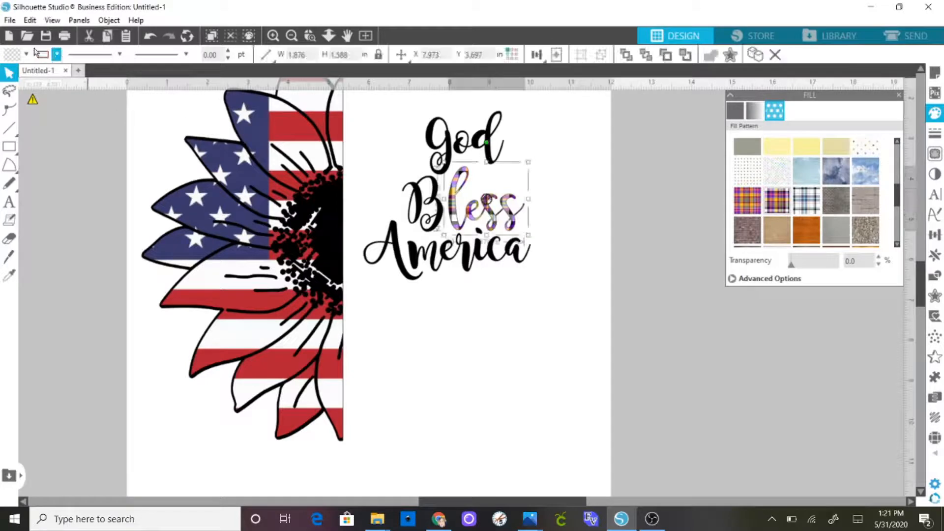
{"action": "left_click", "coordinate": [26, 54]}
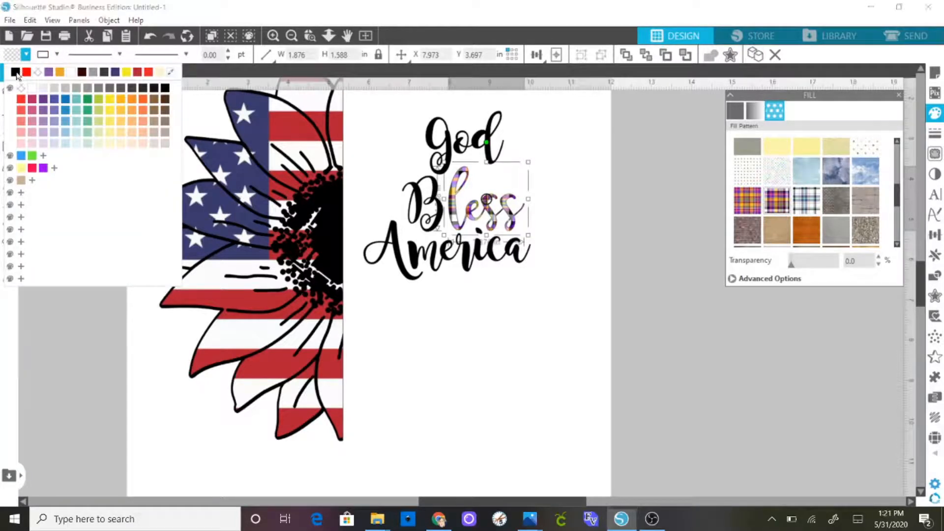
{"action": "left_click", "coordinate": [18, 72]}
{"action": "left_click", "coordinate": [57, 55]}
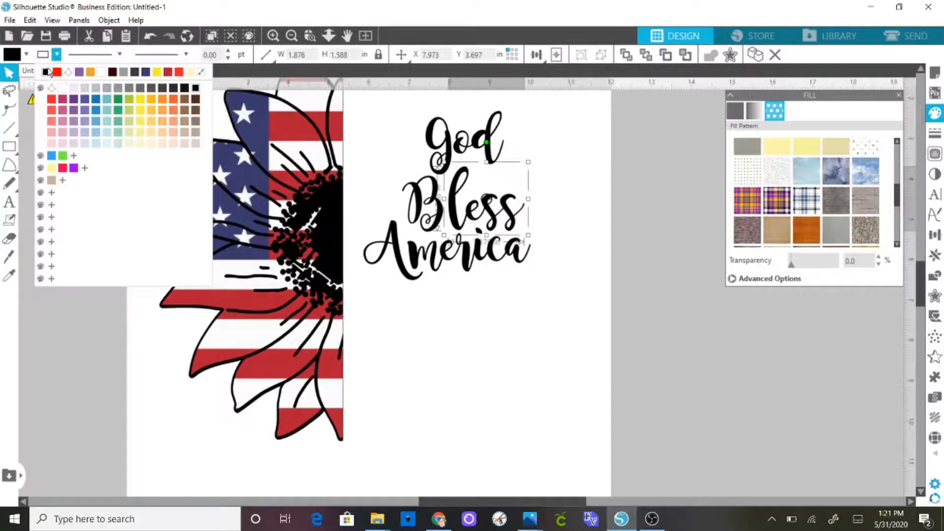
{"action": "left_click", "coordinate": [48, 72]}
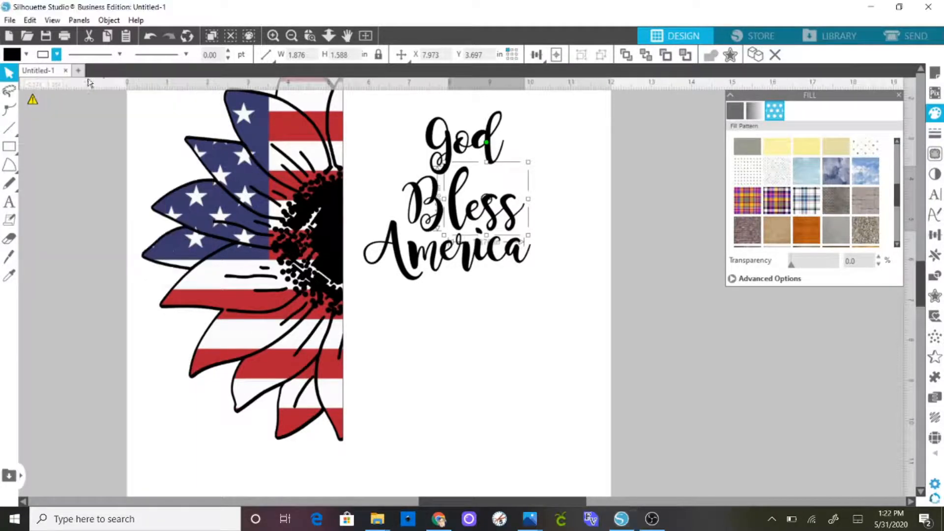
{"action": "left_click", "coordinate": [443, 301]}
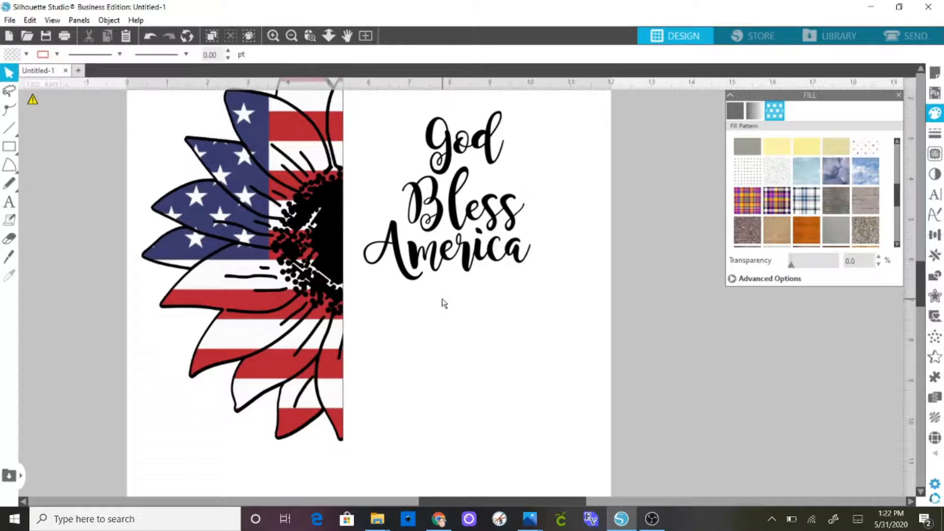
Step: Move all three words down together so they sit close beside the middle of the half sunflower
{"action": "left_click", "coordinate": [291, 39]}
{"action": "left_click", "coordinate": [291, 39]}
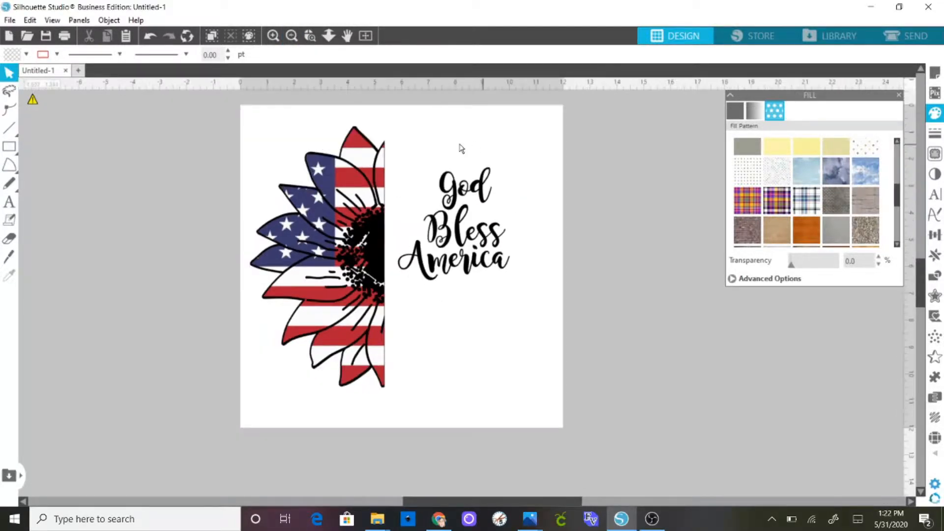
{"action": "left_click_drag", "start_coordinate": [394, 150], "coordinate": [534, 327]}
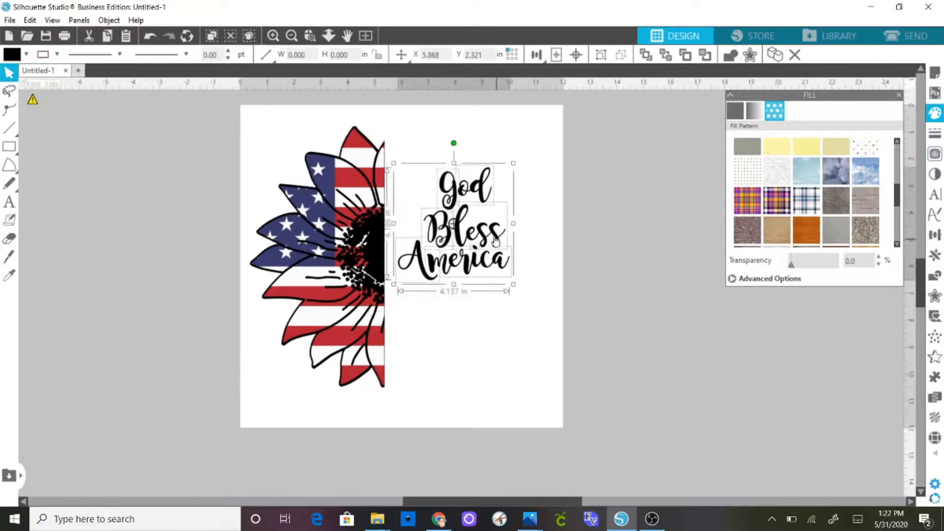
{"action": "left_click_drag", "start_coordinate": [495, 243], "coordinate": [488, 279]}
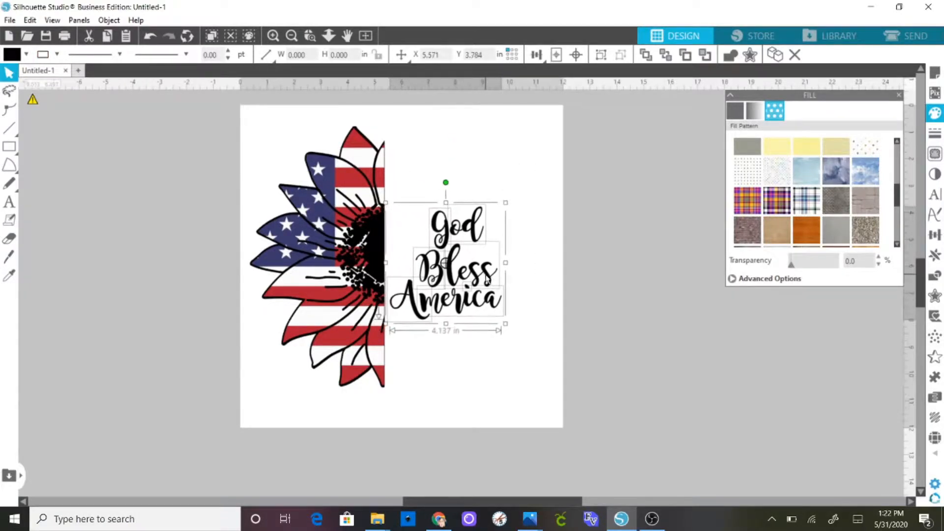
{"action": "left_click", "coordinate": [483, 362]}
Step: Group all the letter pieces of "God Bless America" into one object
{"action": "left_click_drag", "start_coordinate": [517, 328], "coordinate": [400, 194]}
{"action": "right_click", "coordinate": [411, 240]}
{"action": "left_click", "coordinate": [451, 354]}
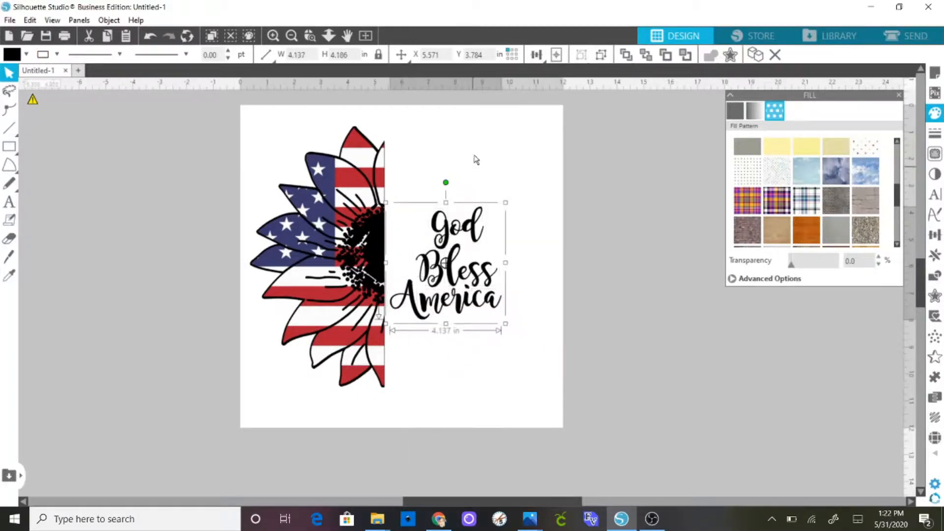
{"action": "left_click", "coordinate": [457, 161]}
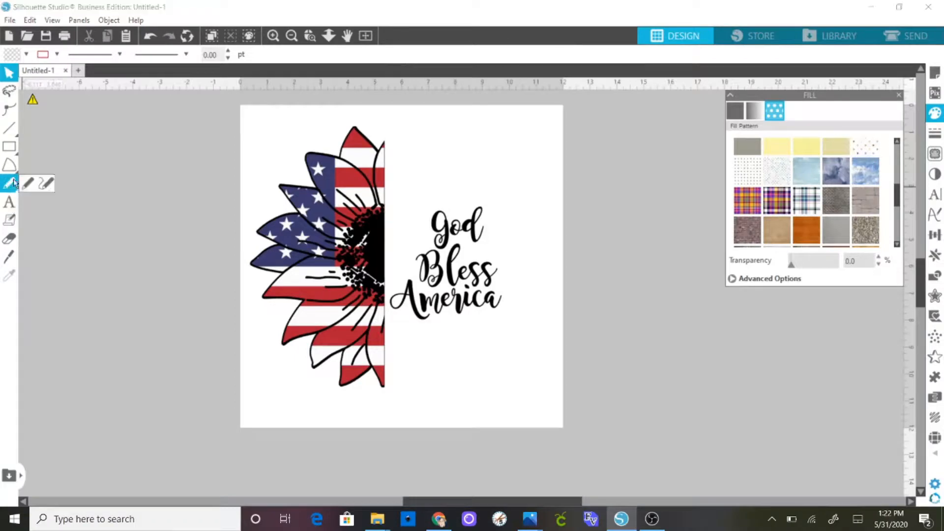
Step: Draw a star about 2.5 in across above "God", shaped with five points and deep notches
{"action": "mouse_move", "coordinate": [23, 169]}
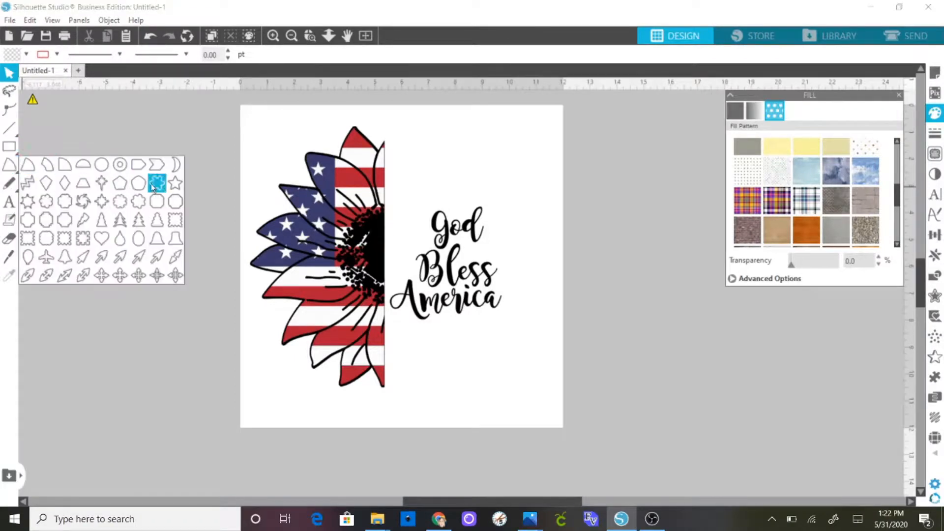
{"action": "left_click", "coordinate": [171, 185]}
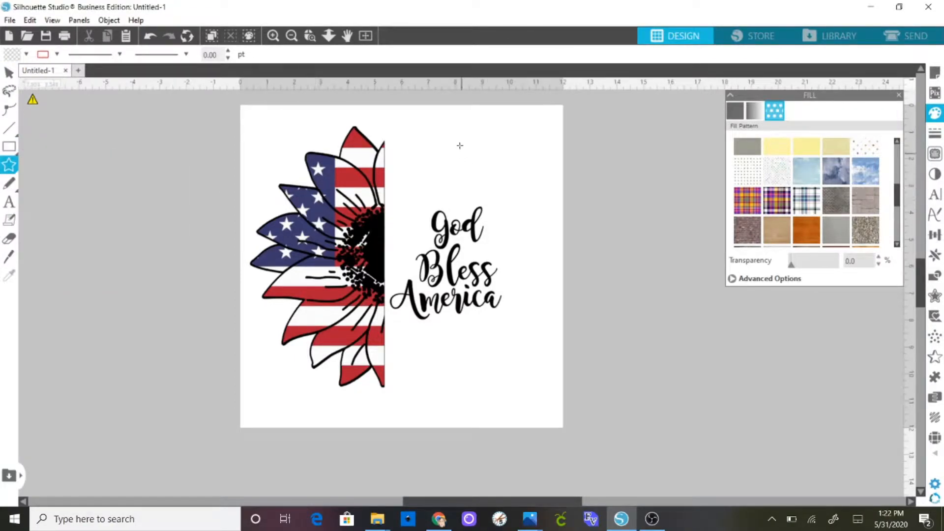
{"action": "left_click_drag", "start_coordinate": [460, 143], "coordinate": [494, 149]}
{"action": "scroll", "coordinate": [502, 155], "scroll_direction": "up", "scroll_amount": 1}
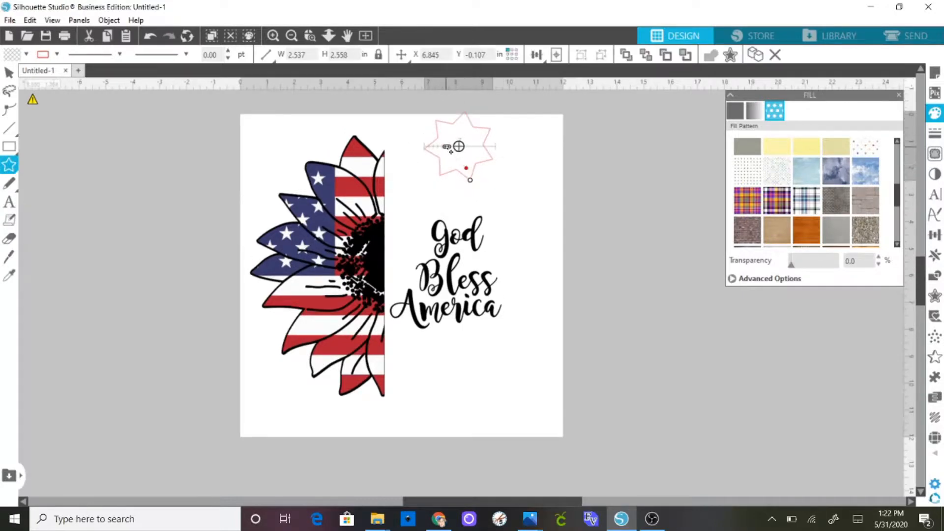
{"action": "mouse_move", "coordinate": [447, 147]}
{"action": "left_mouse_down"}
{"action": "mouse_move", "coordinate": [461, 150]}
{"action": "mouse_move", "coordinate": [437, 151]}
{"action": "left_mouse_up"}
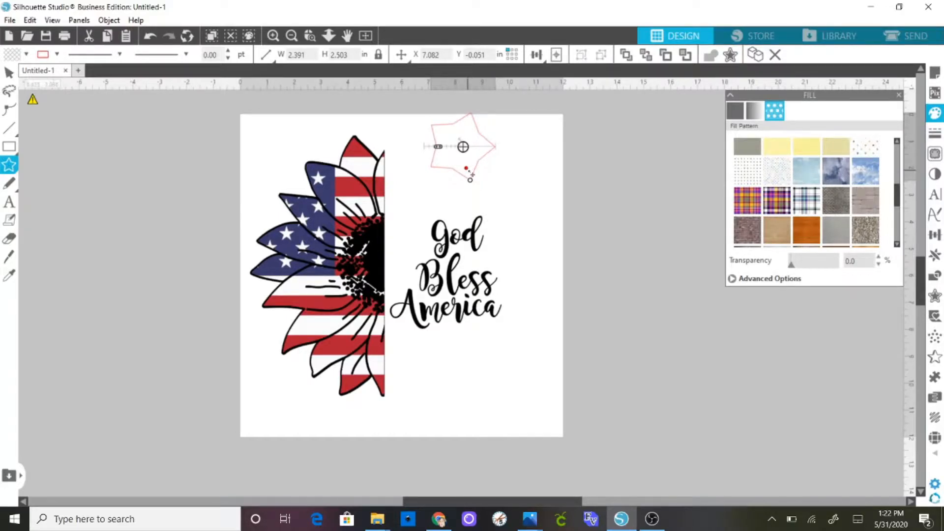
{"action": "left_click_drag", "start_coordinate": [470, 173], "coordinate": [464, 163]}
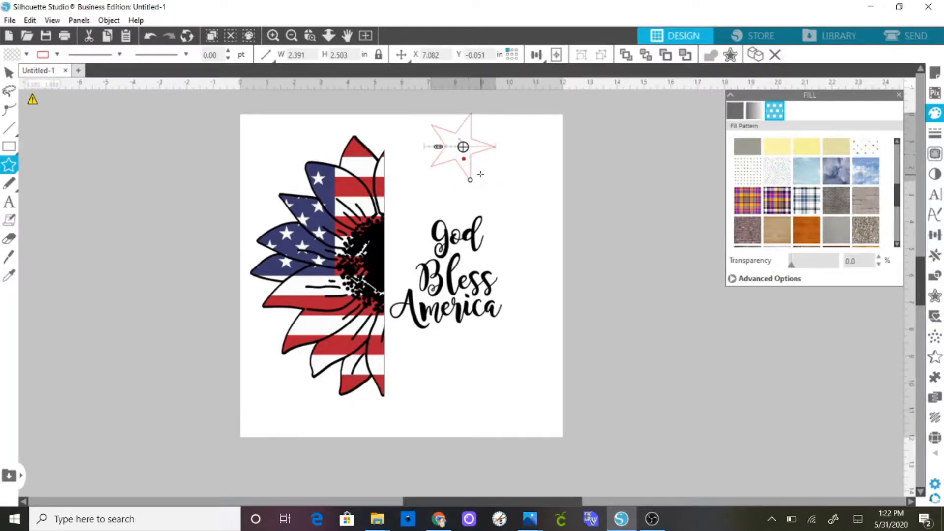
{"action": "left_click", "coordinate": [9, 72]}
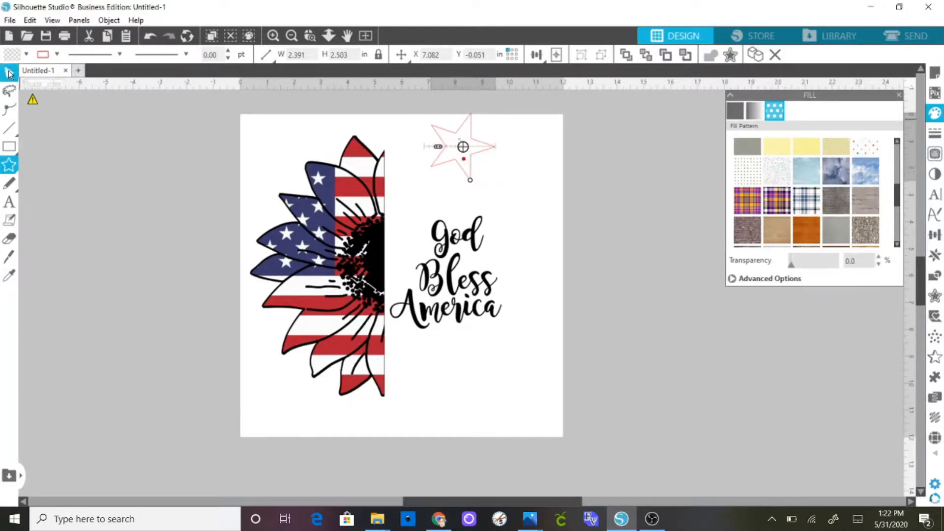
{"action": "left_click", "coordinate": [456, 169]}
{"action": "key", "text": "i"}
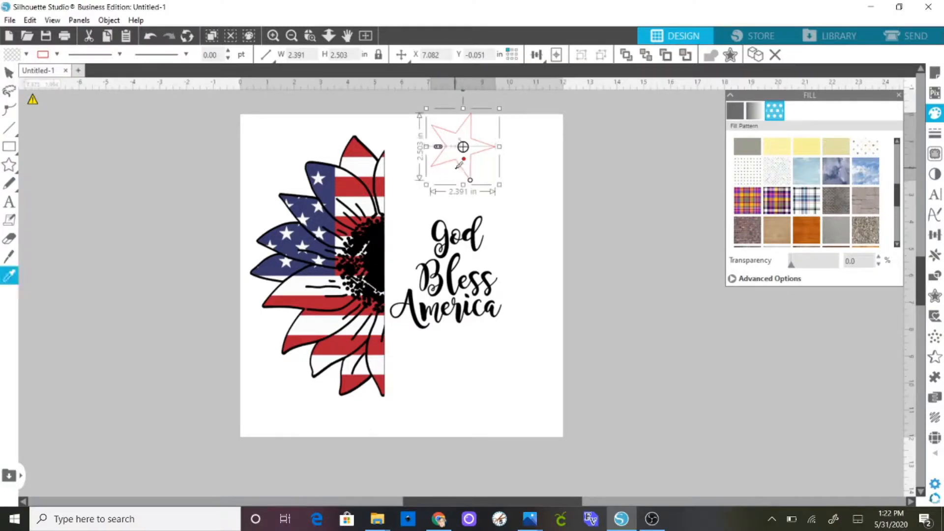
{"action": "key", "text": "v"}
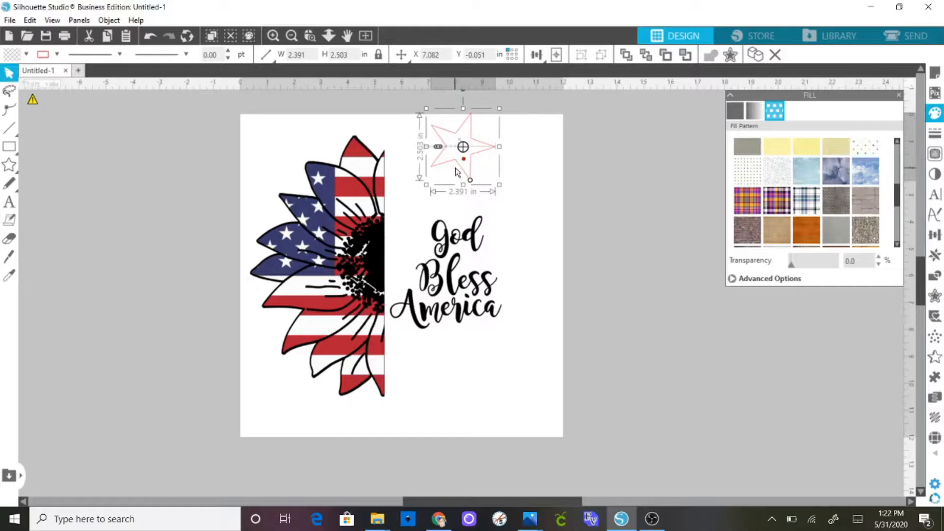
Step: Paste three copies of the star, moving one well below "America" and one out beside "God"
{"action": "left_click", "coordinate": [523, 228]}
{"action": "key", "text": "ctrl+v"}
{"action": "key", "text": "i"}
{"action": "key", "text": "ctrl+v"}
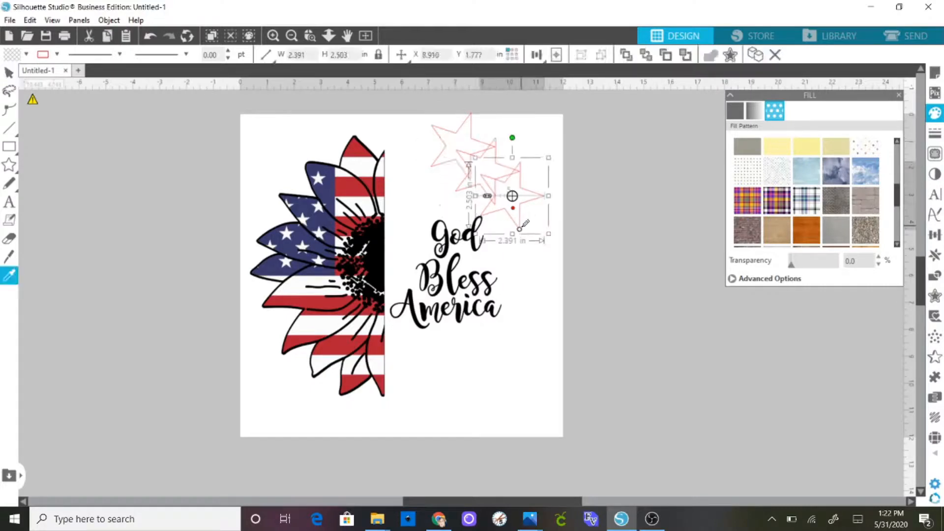
{"action": "key", "text": "ctrl+v"}
{"action": "key", "text": "v"}
{"action": "left_click_drag", "start_coordinate": [543, 241], "coordinate": [517, 418]}
{"action": "left_click_drag", "start_coordinate": [517, 206], "coordinate": [546, 230]}
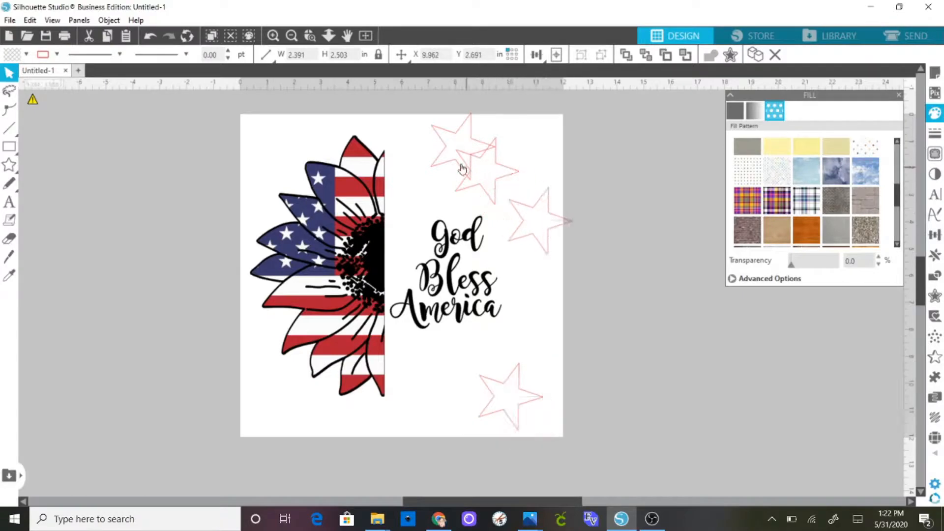
Step: Shrink the original star to about 1.43 in wide beside the upper petals, and position two copies close beside "God" and under "America"
{"action": "left_click_drag", "start_coordinate": [452, 155], "coordinate": [400, 143]}
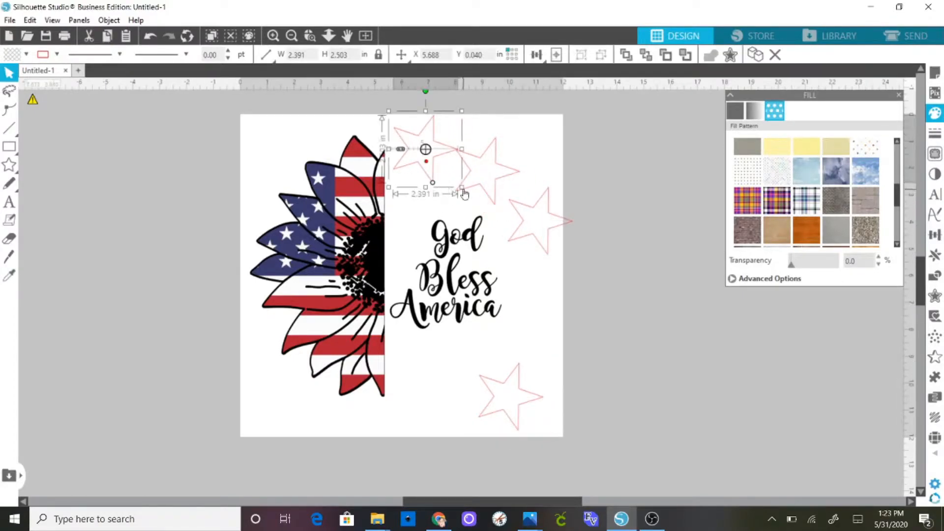
{"action": "left_click_drag", "start_coordinate": [463, 187], "coordinate": [406, 198]}
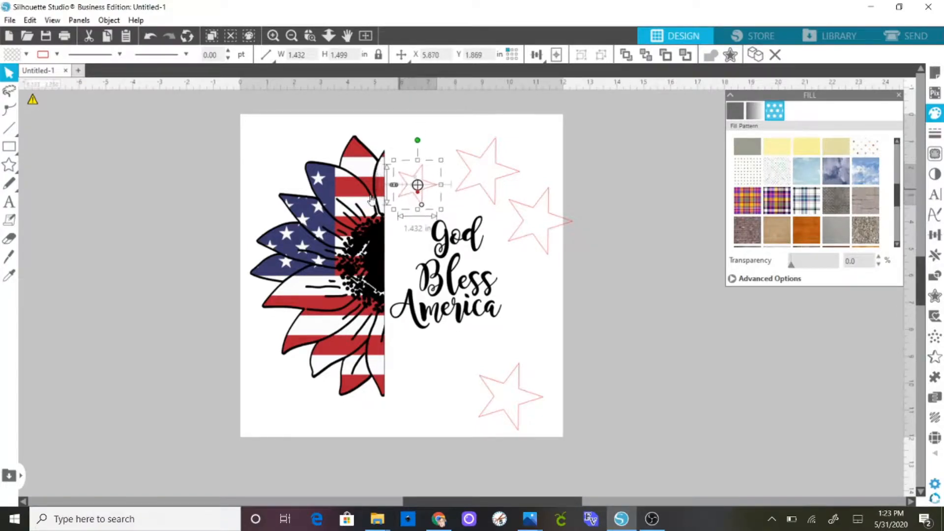
{"action": "left_click_drag", "start_coordinate": [528, 236], "coordinate": [508, 263]}
{"action": "left_click", "coordinate": [514, 355]}
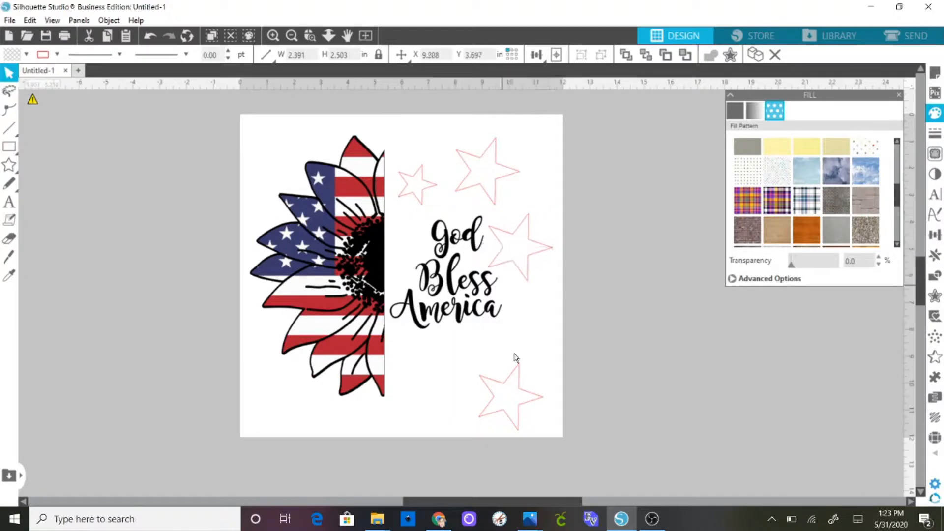
{"action": "left_click_drag", "start_coordinate": [512, 386], "coordinate": [445, 349]}
{"action": "left_click", "coordinate": [444, 349]}
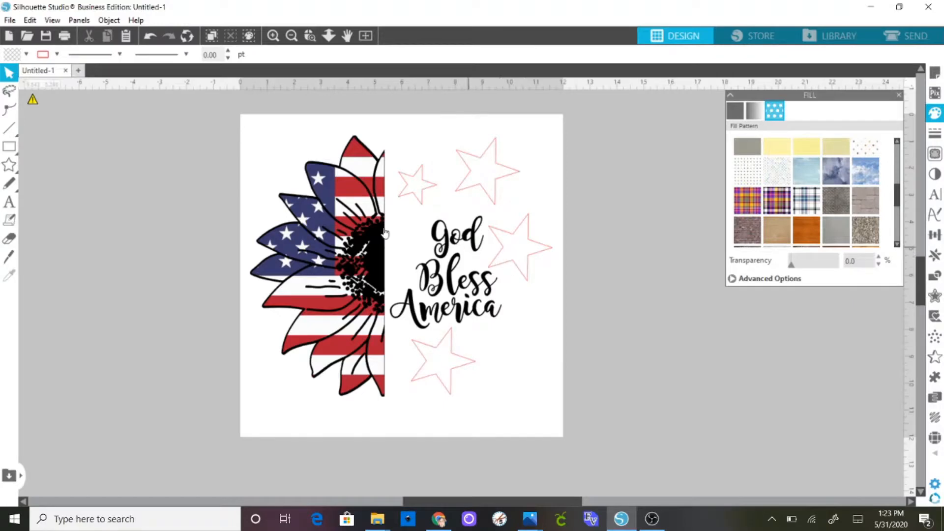
Step: Sample the flag's navy blue from the petals and apply it to the small star's fill and outline
{"action": "left_click", "coordinate": [26, 54]}
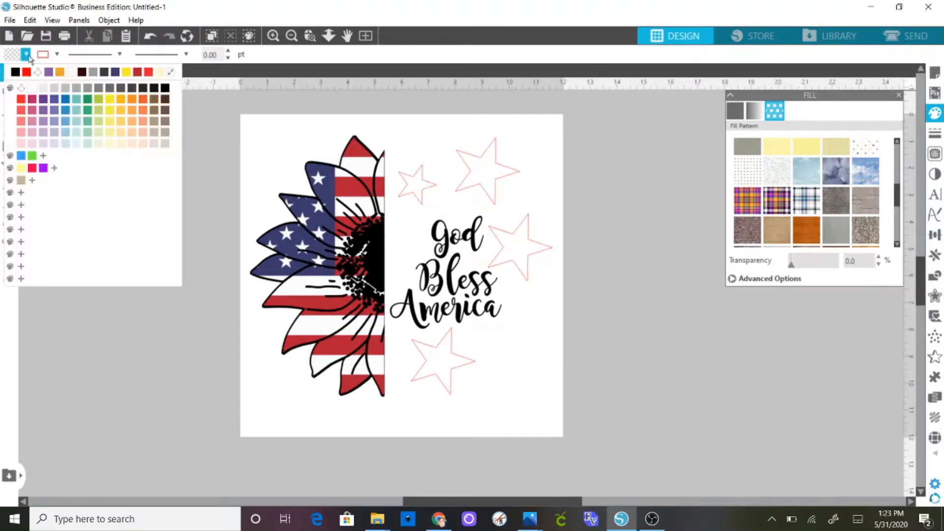
{"action": "left_click", "coordinate": [171, 72]}
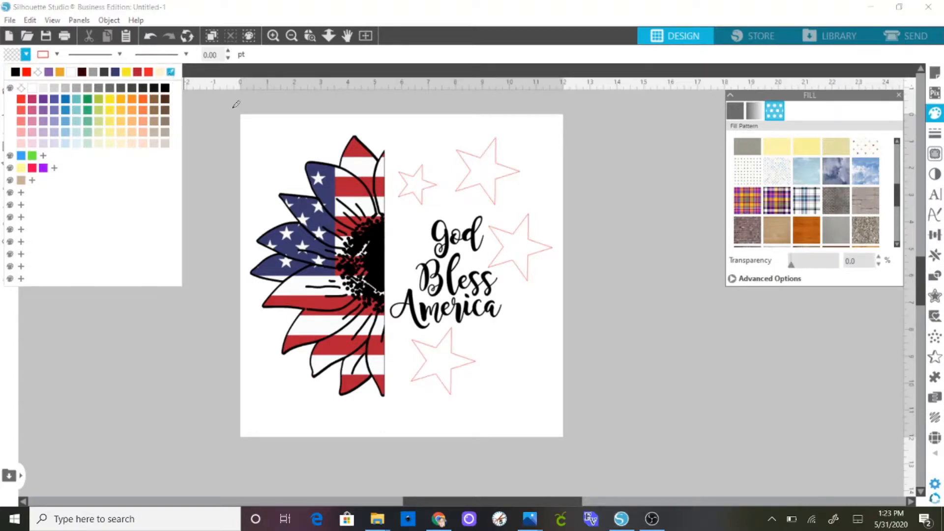
{"action": "left_click", "coordinate": [328, 189]}
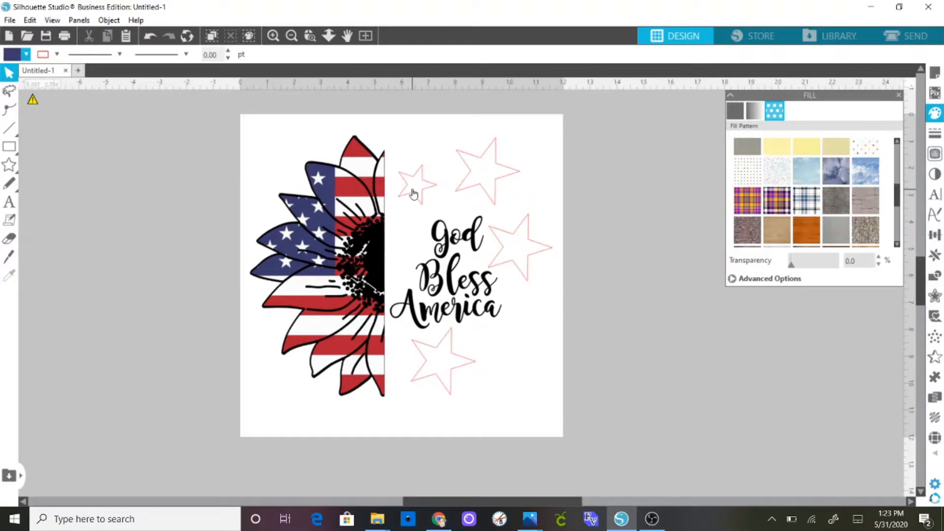
{"action": "left_click", "coordinate": [414, 193]}
{"action": "left_click", "coordinate": [26, 55]}
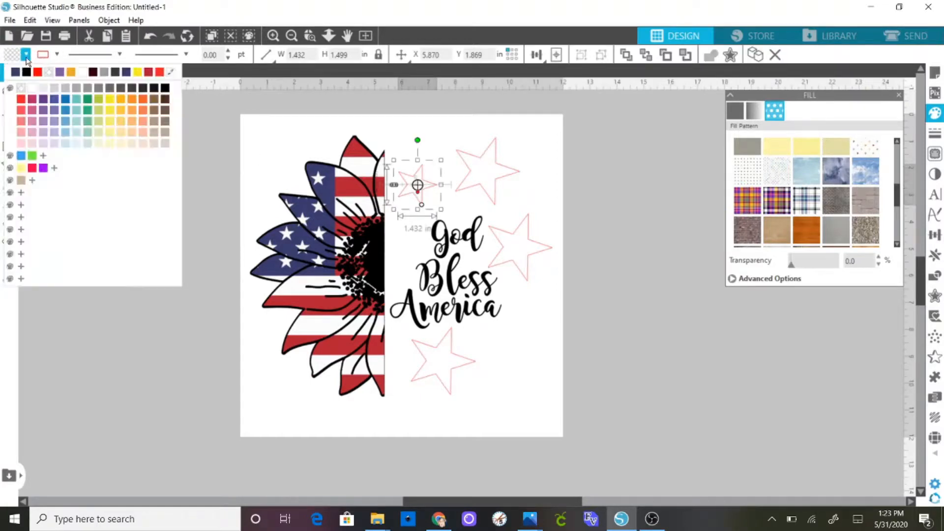
{"action": "left_click", "coordinate": [16, 72]}
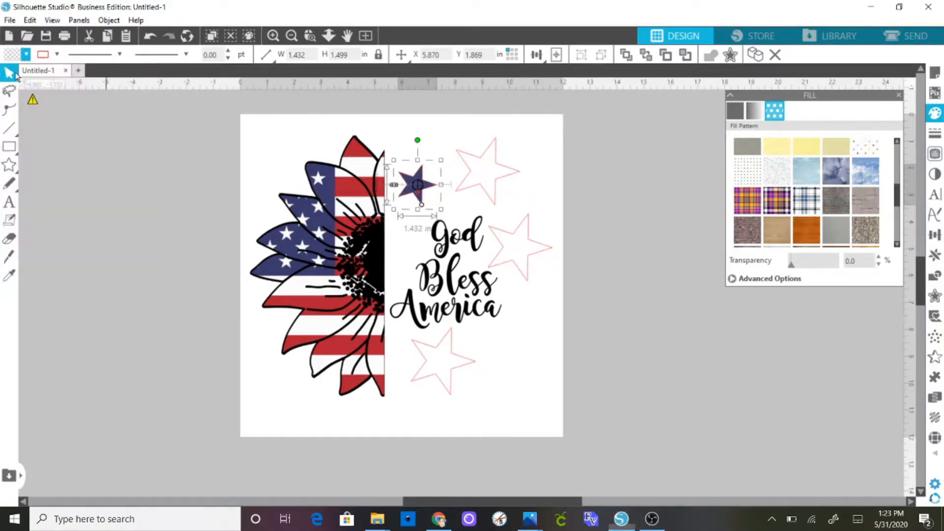
{"action": "left_click", "coordinate": [57, 55]}
{"action": "left_click", "coordinate": [46, 75]}
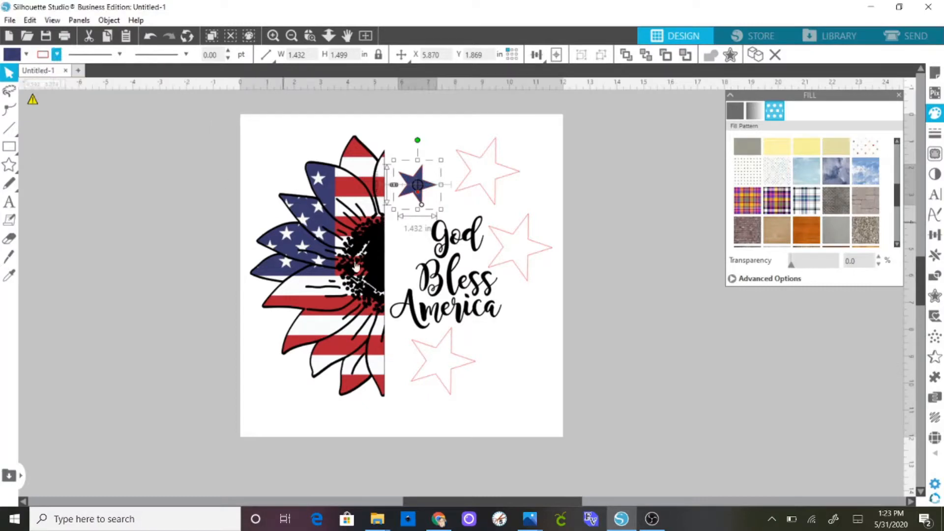
Step: Fill the star under "America" with red sampled from a flag stripe and give it a matching red outline
{"action": "left_click", "coordinate": [430, 353]}
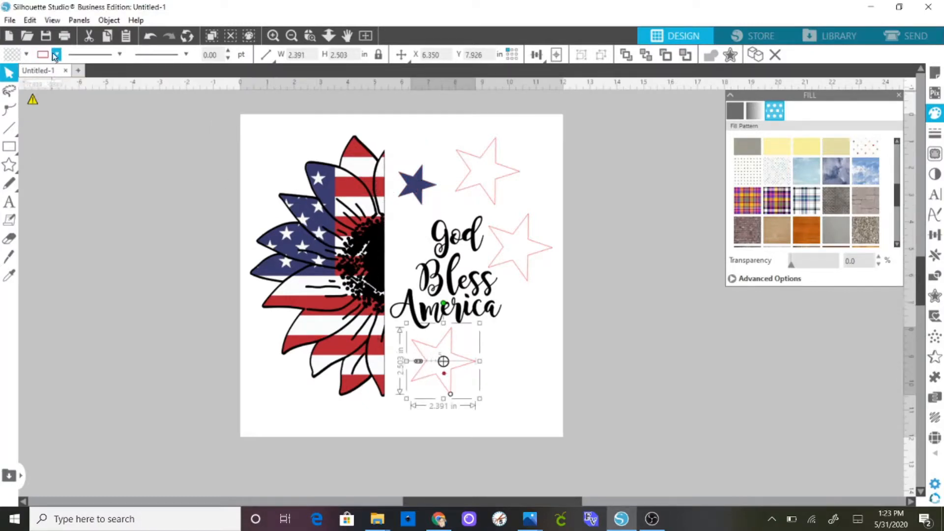
{"action": "left_click", "coordinate": [26, 54]}
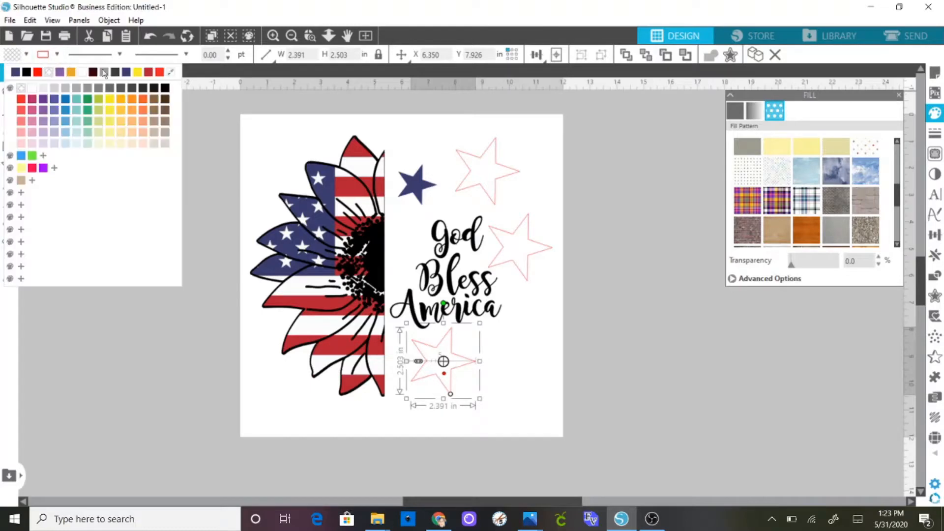
{"action": "left_click", "coordinate": [171, 72]}
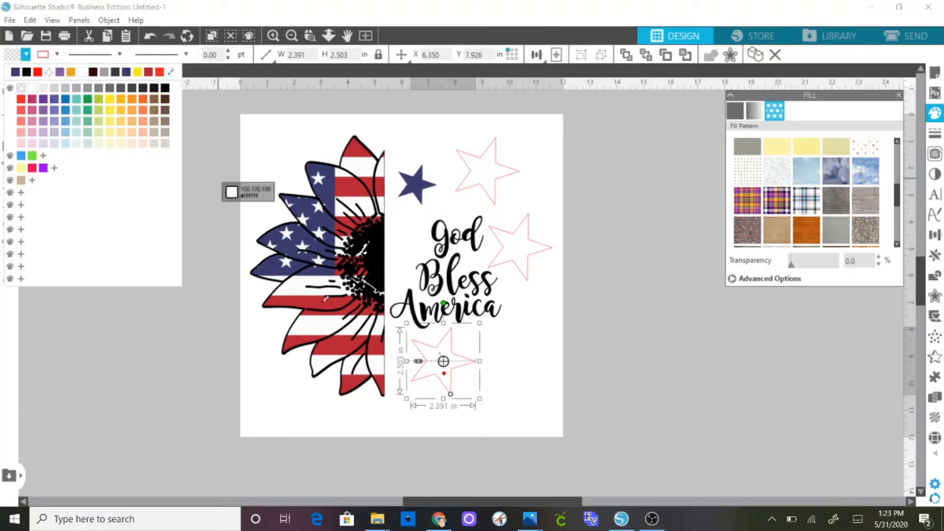
{"action": "left_click", "coordinate": [338, 339]}
{"action": "left_click", "coordinate": [339, 339]}
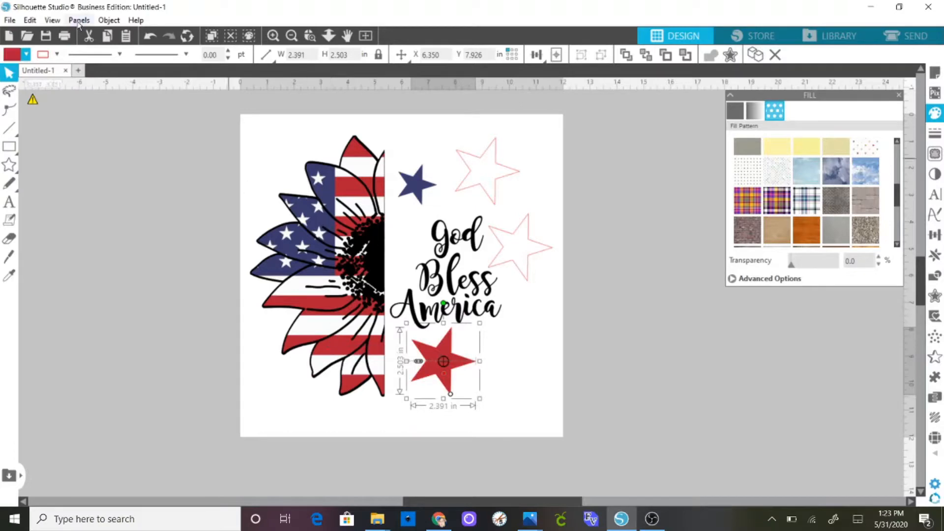
{"action": "left_click", "coordinate": [57, 55]}
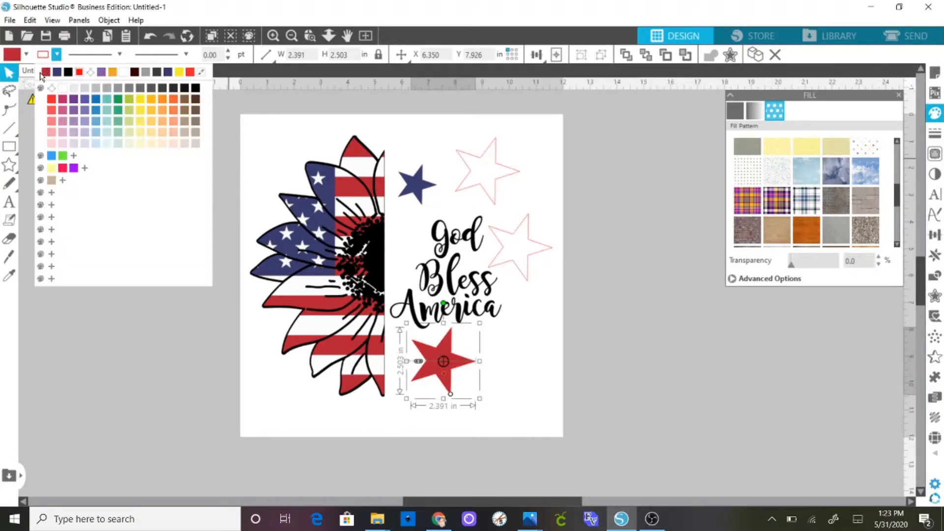
{"action": "left_click", "coordinate": [44, 72]}
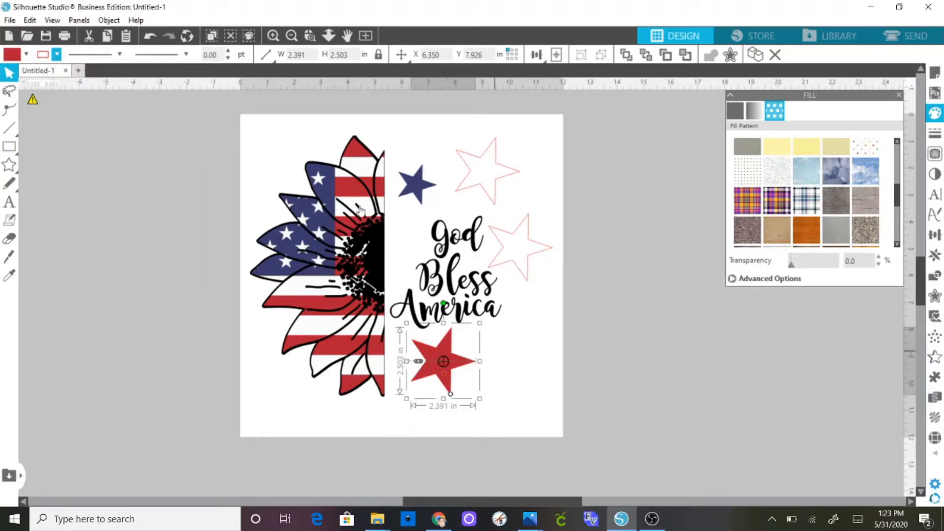
Step: Give the large star above "God" the same sampled red for its fill and outline
{"action": "left_click", "coordinate": [26, 55]}
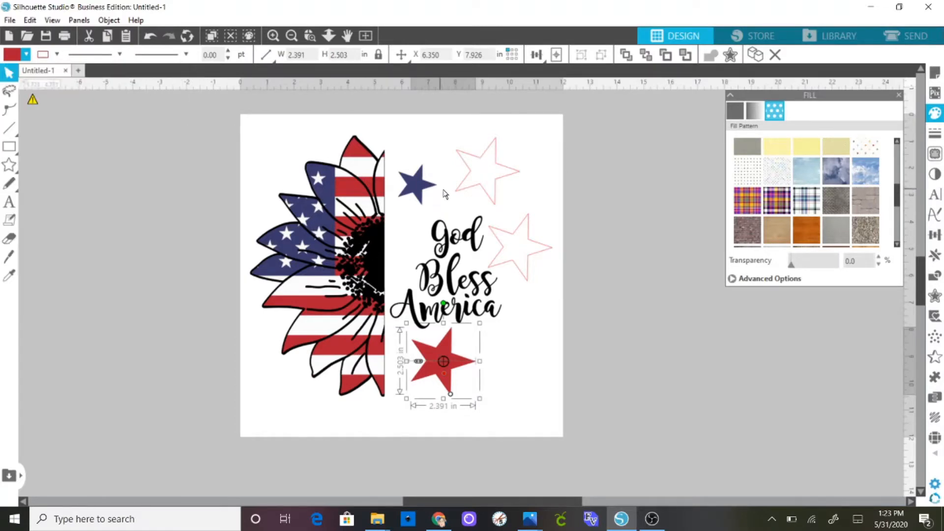
{"action": "left_click", "coordinate": [460, 195]}
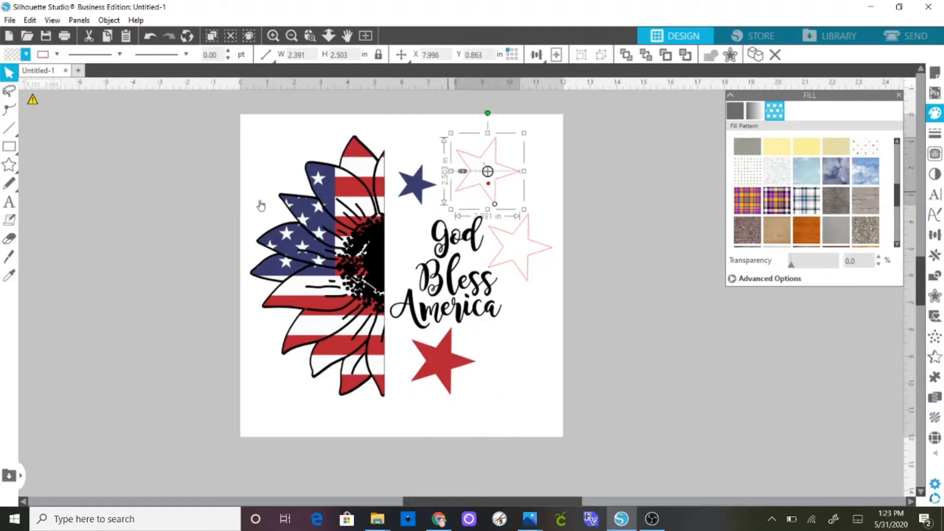
{"action": "left_click", "coordinate": [26, 55]}
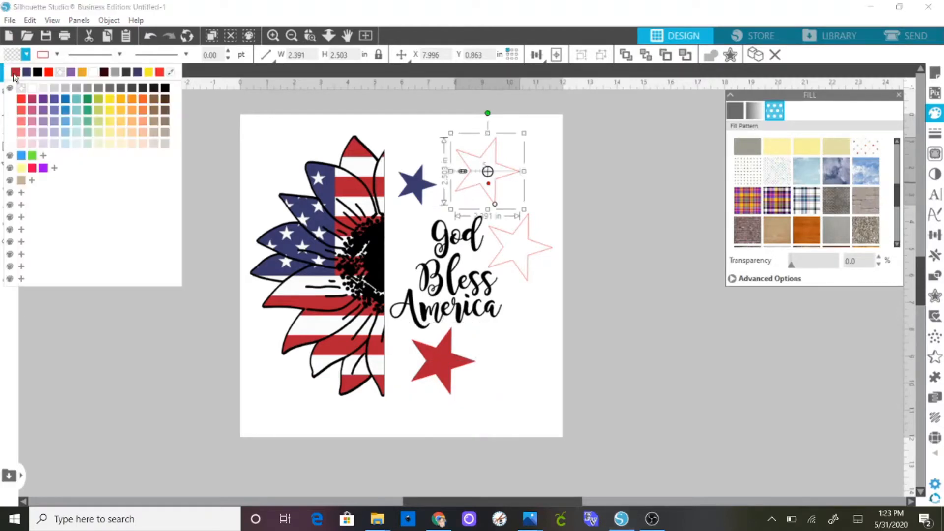
{"action": "left_click", "coordinate": [14, 75]}
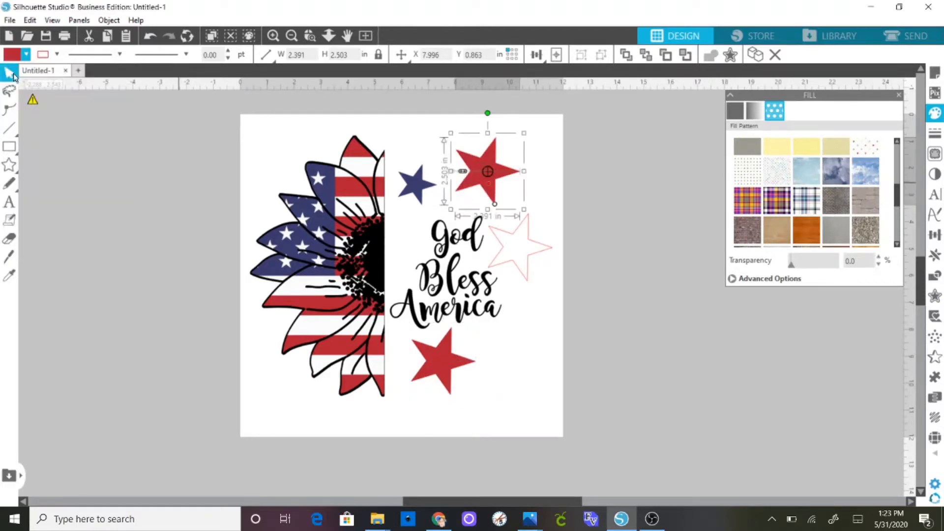
{"action": "left_click", "coordinate": [48, 75]}
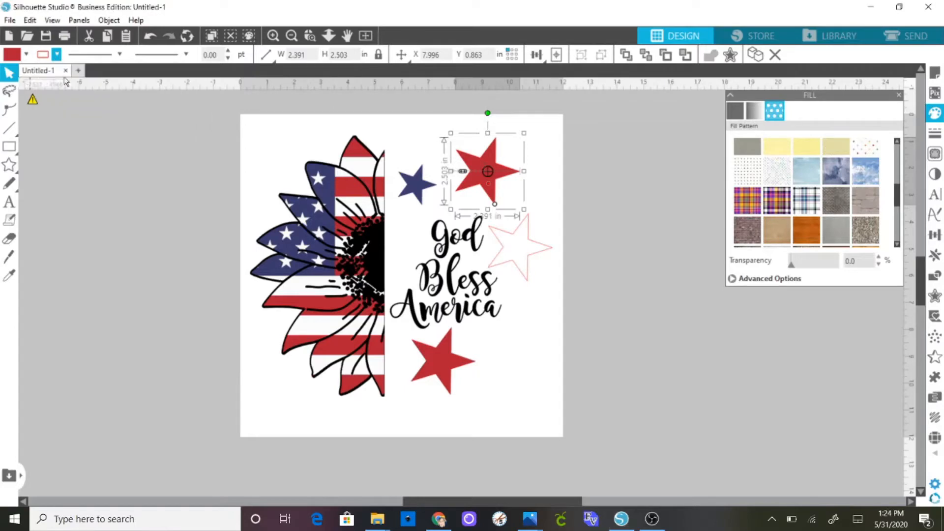
Step: Color the large star beside "God" with the sampled navy blue for both fill and outline
{"action": "left_click", "coordinate": [497, 269]}
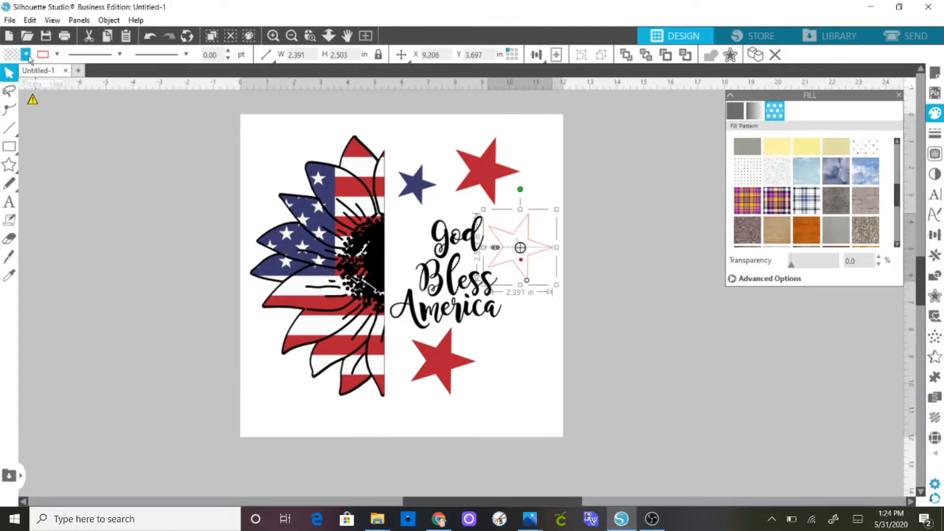
{"action": "left_click", "coordinate": [25, 54]}
{"action": "left_click", "coordinate": [14, 73]}
{"action": "left_click", "coordinate": [46, 58]}
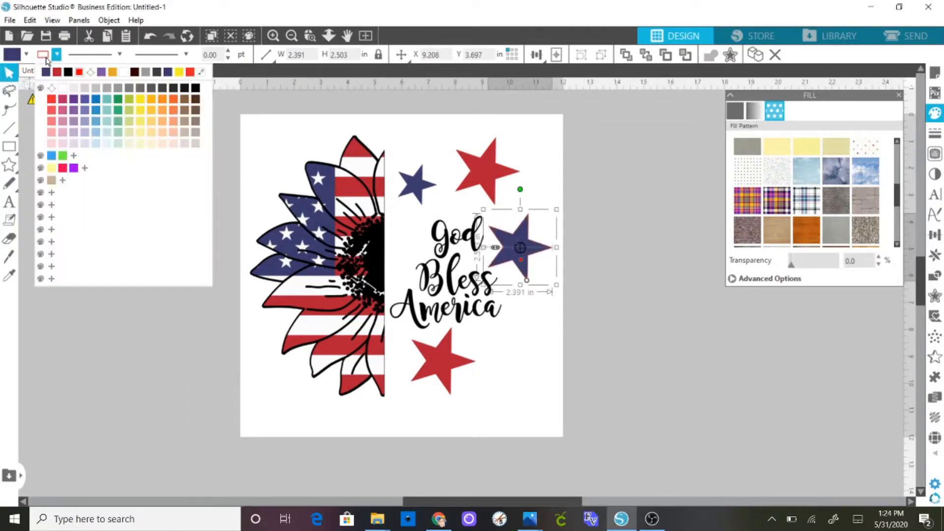
{"action": "left_click", "coordinate": [50, 72]}
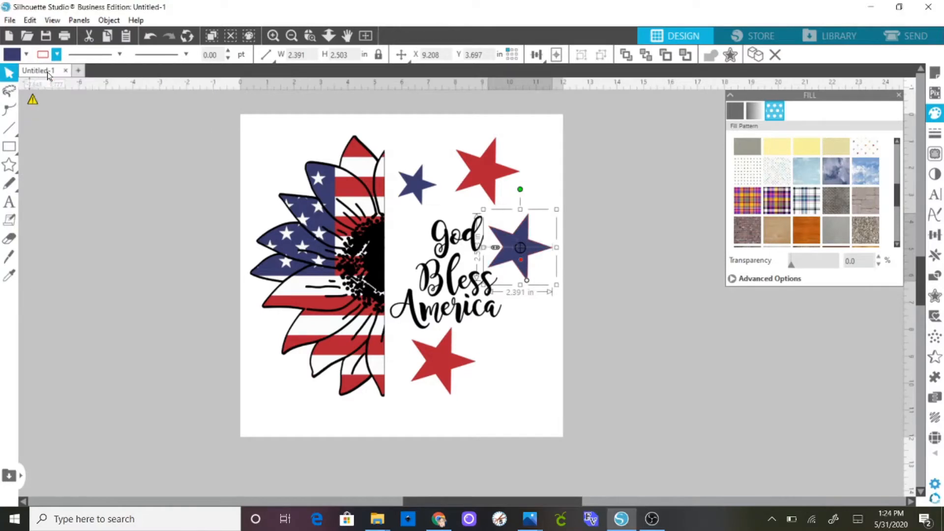
Step: Draw three small hearts: about 1.44 in wide below the end of "America", one between sunflower and "God", and about 1.12 in above the small star
{"action": "left_click", "coordinate": [15, 170]}
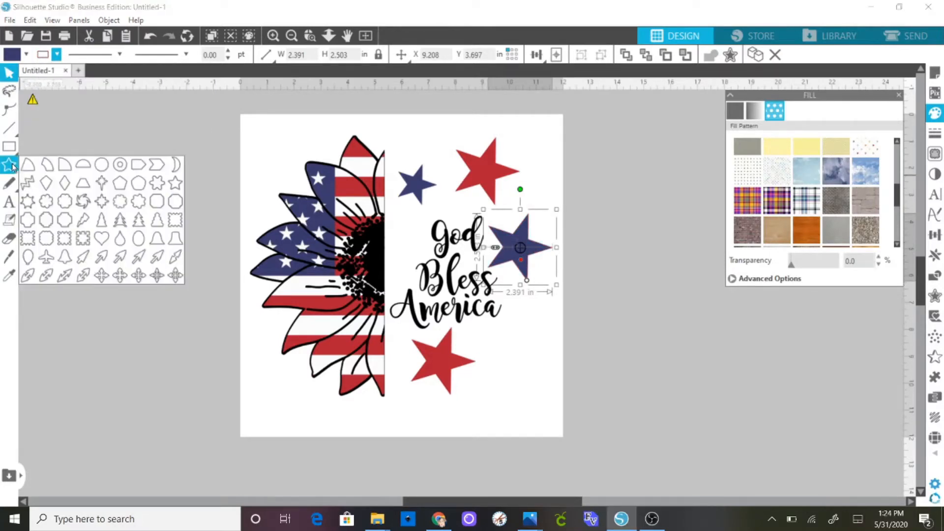
{"action": "left_click", "coordinate": [105, 238]}
{"action": "left_click_drag", "start_coordinate": [501, 333], "coordinate": [519, 359]}
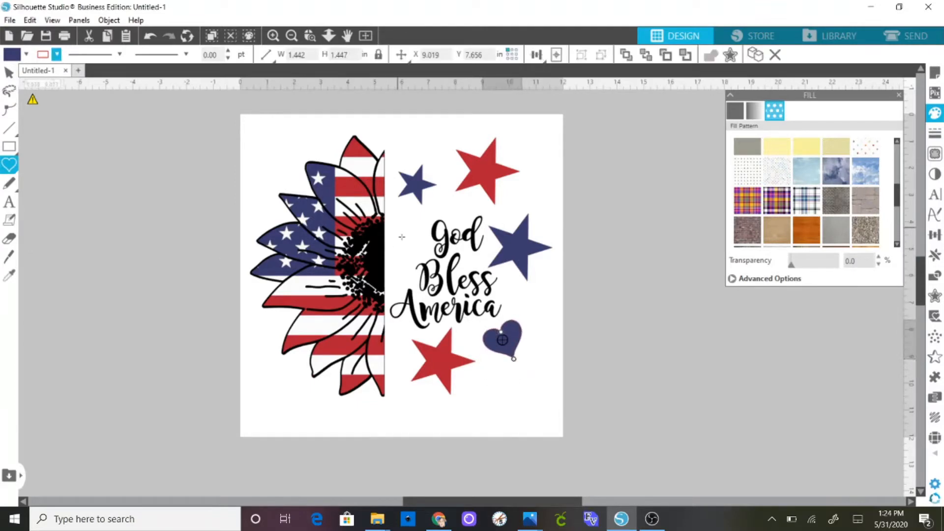
{"action": "left_click_drag", "start_coordinate": [388, 221], "coordinate": [408, 246]}
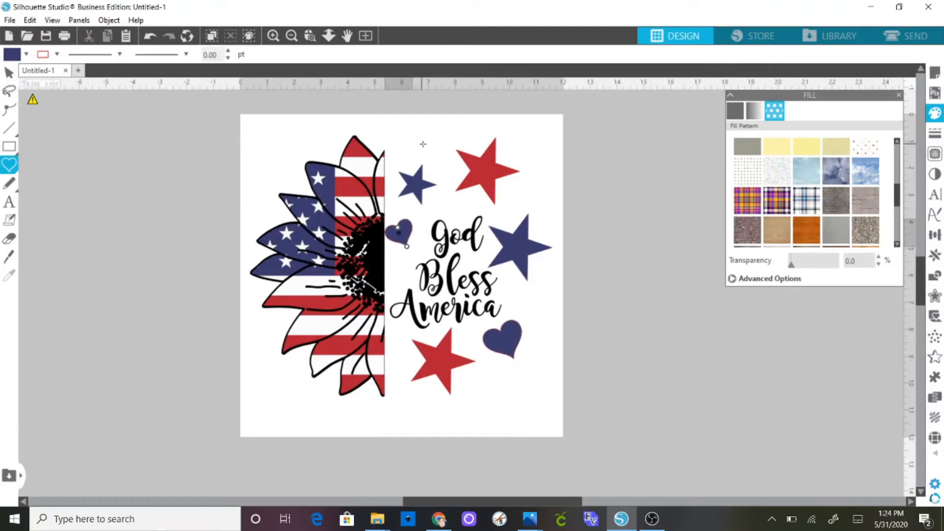
{"action": "left_click_drag", "start_coordinate": [423, 144], "coordinate": [442, 163]}
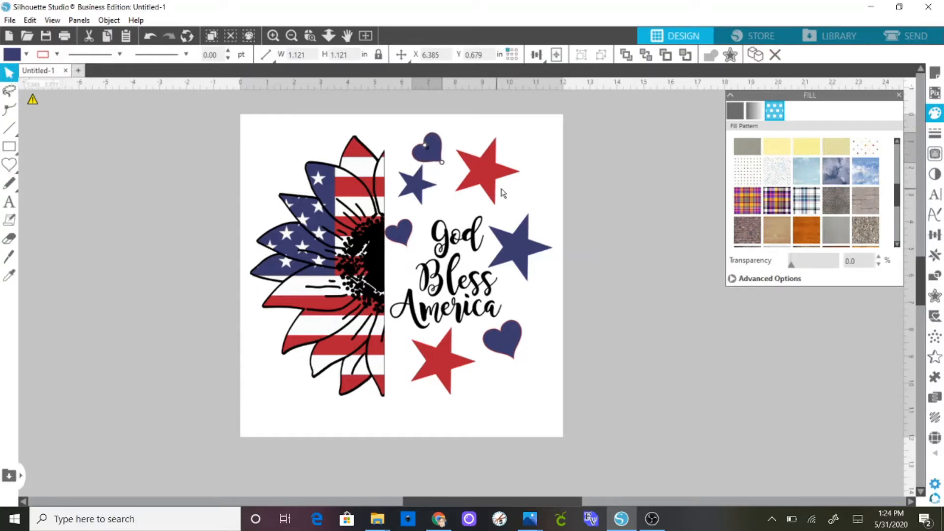
Step: Recolor the heart above the small navy star with the sampled red for both fill and outline
{"action": "left_click", "coordinate": [416, 150]}
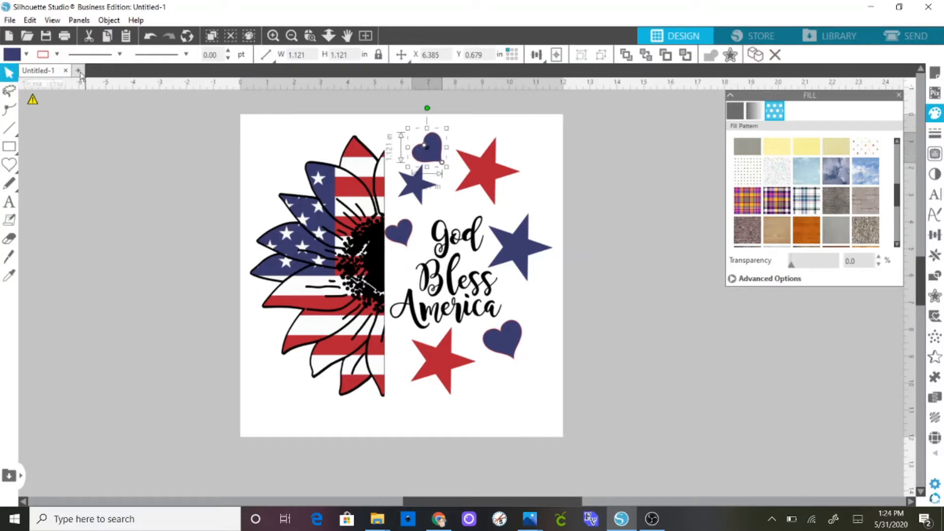
{"action": "left_click", "coordinate": [26, 54]}
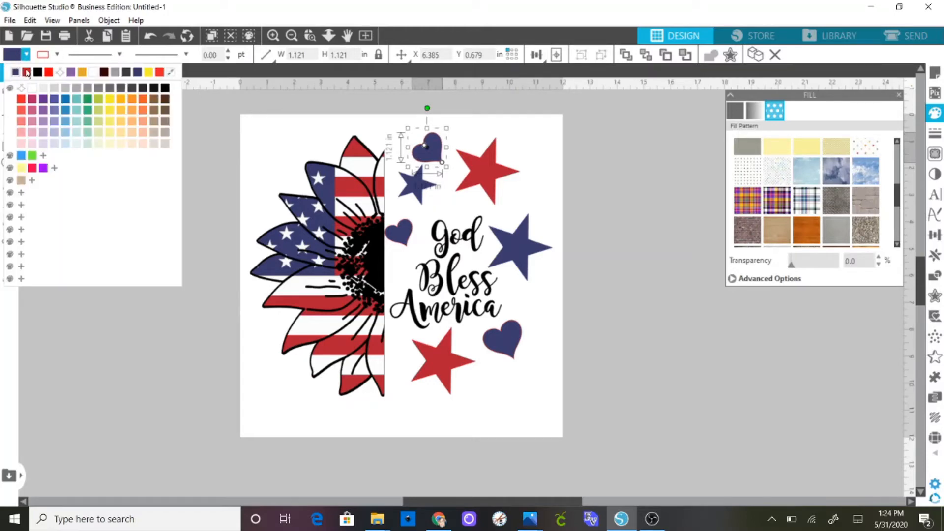
{"action": "left_click", "coordinate": [26, 72]}
{"action": "left_click", "coordinate": [56, 55]}
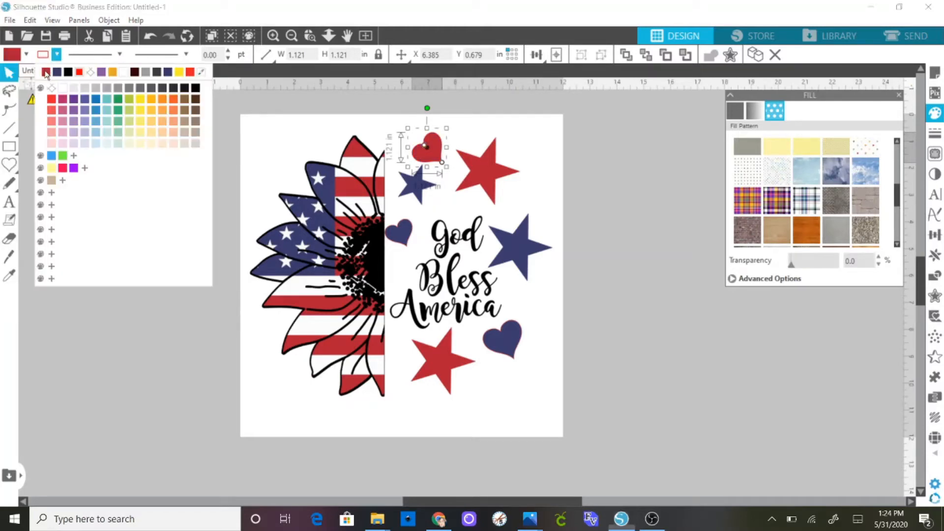
{"action": "left_click", "coordinate": [46, 72]}
{"action": "left_click", "coordinate": [475, 380]}
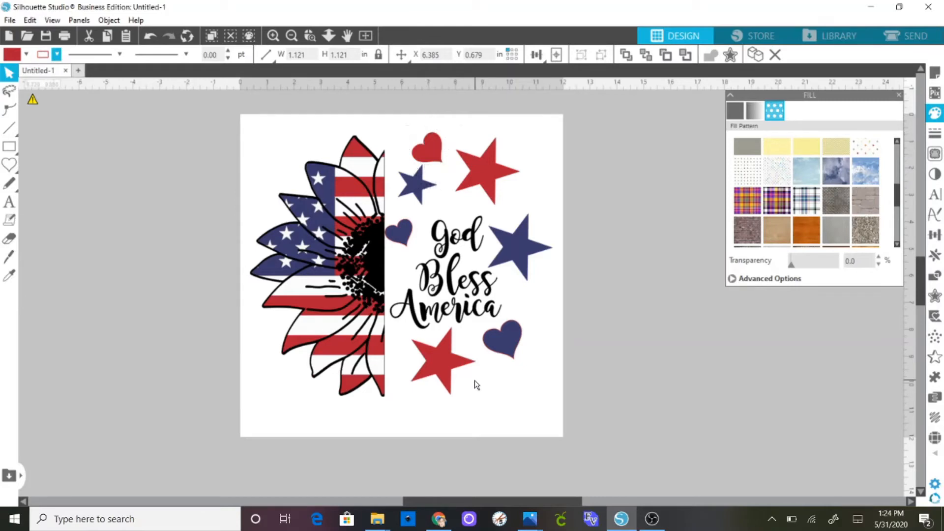